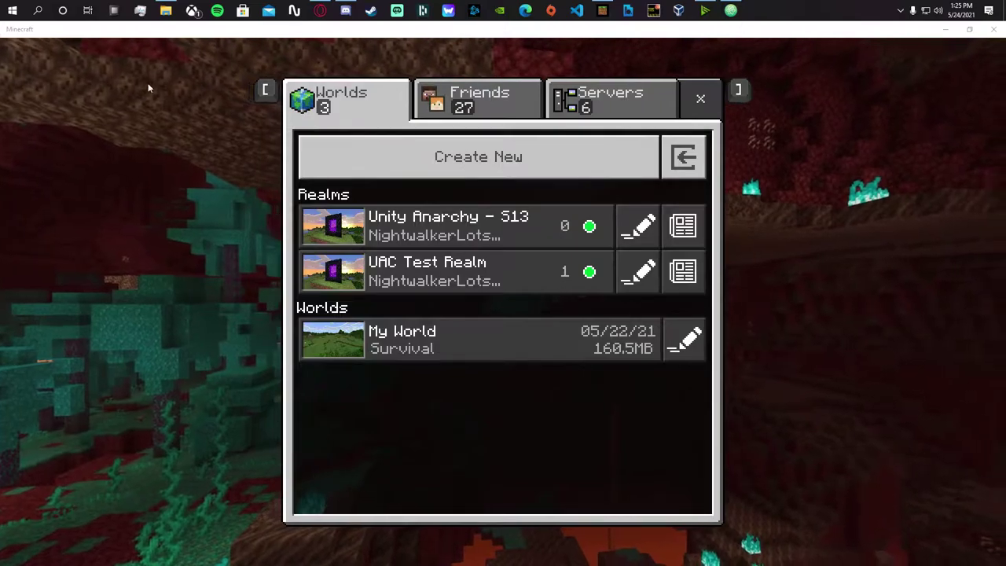
Import uac 2.2 beta.mcpack from the UAC-Public folder into Minecraft.
left_click(166, 10)
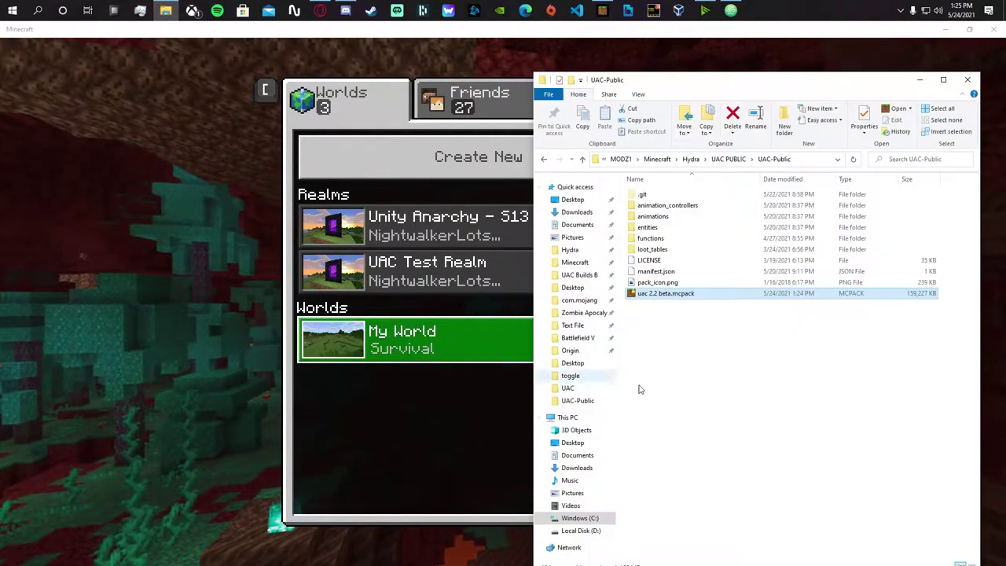
double_click(642, 297)
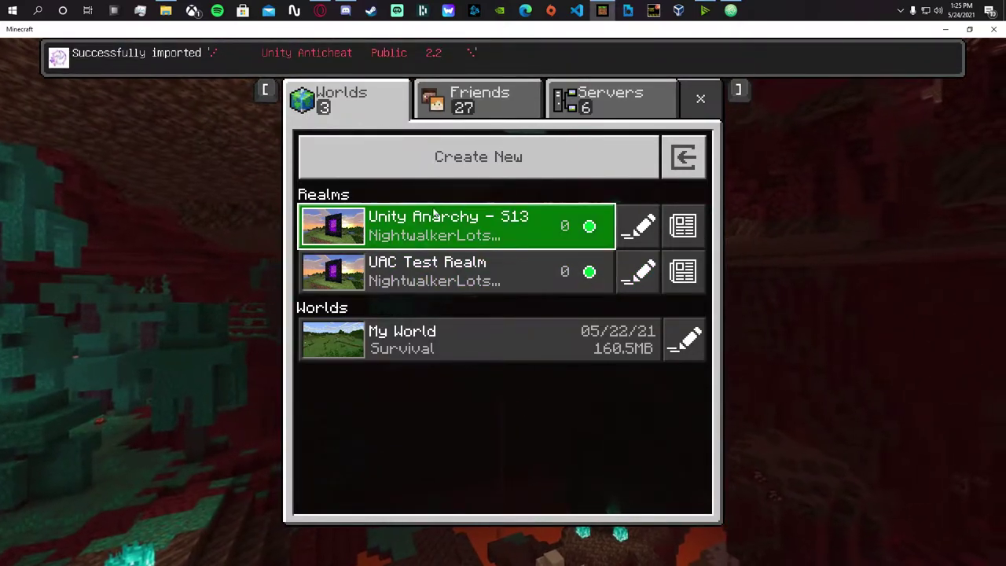
left_click(440, 110)
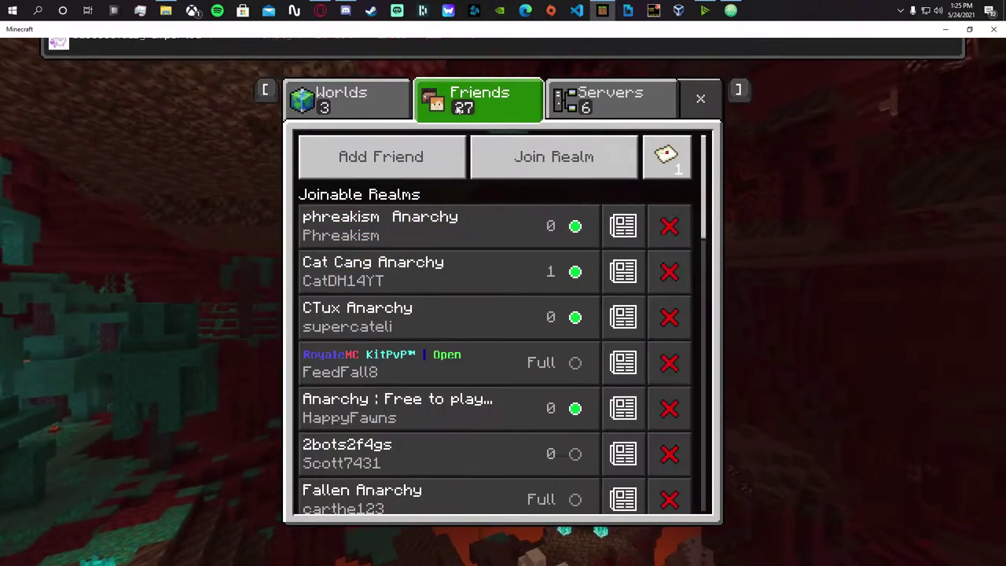
left_click(361, 103)
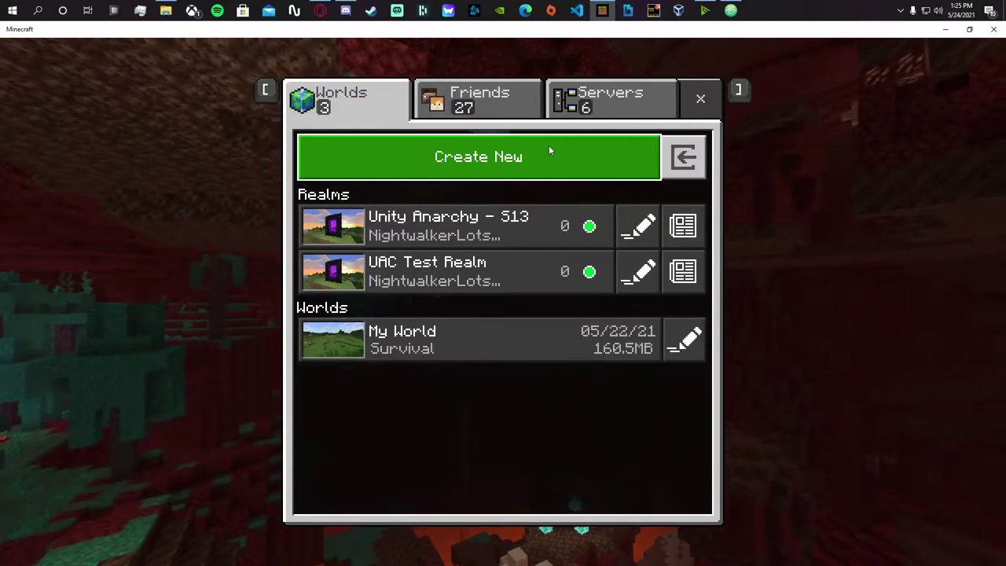
Start creating a new world and activate the imported Unity Anticheat pack among its behavior packs.
left_click(538, 154)
left_click(471, 110)
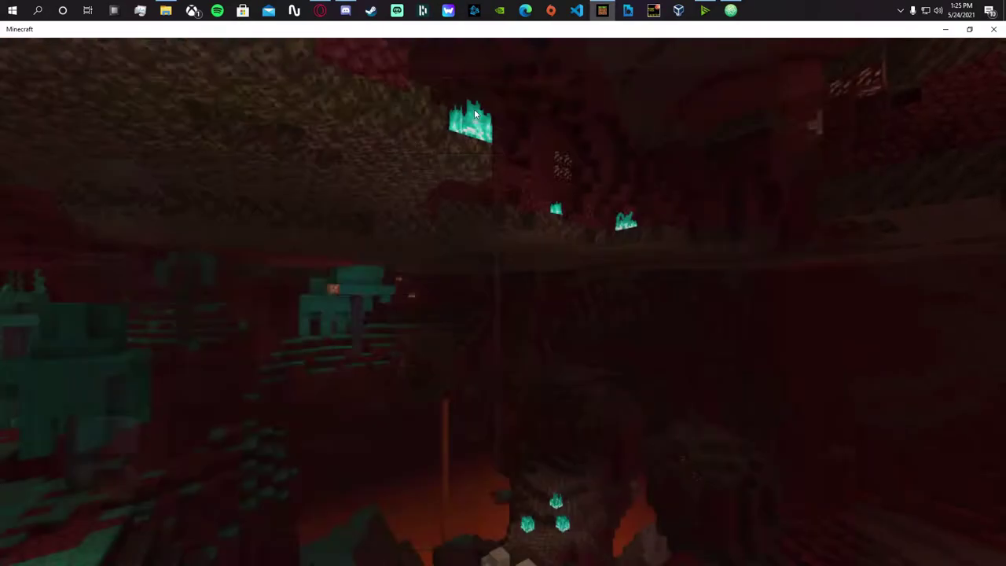
left_click(285, 544)
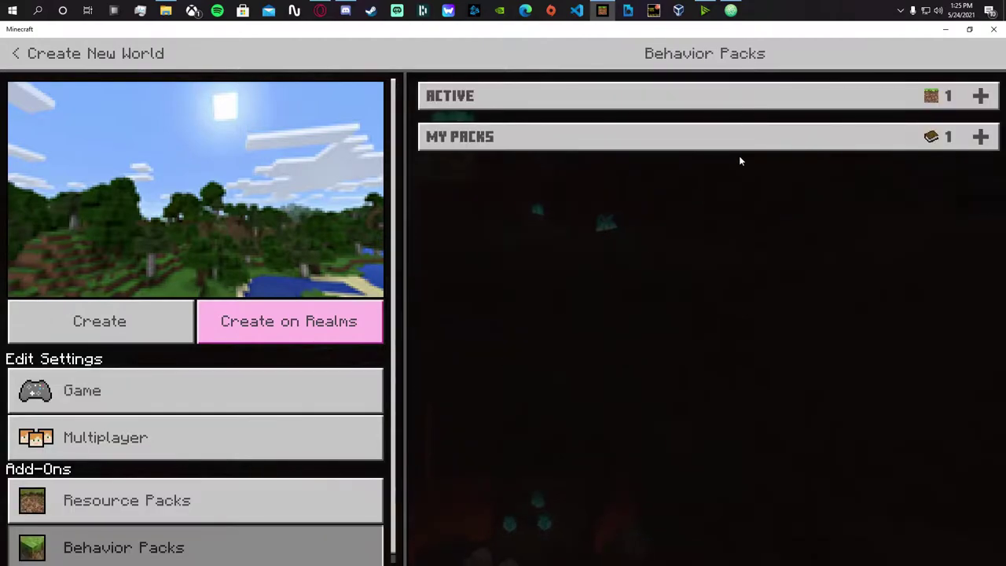
left_click(739, 145)
left_click(629, 193)
left_click(616, 251)
left_click(617, 352)
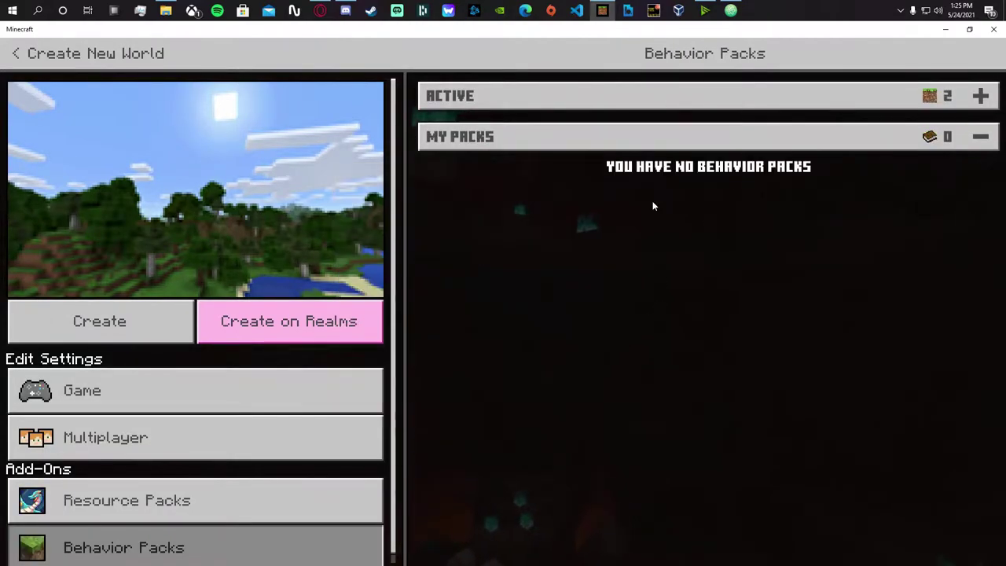
Activate cheats in the new world's game settings and turn on Always Day.
left_click(232, 408)
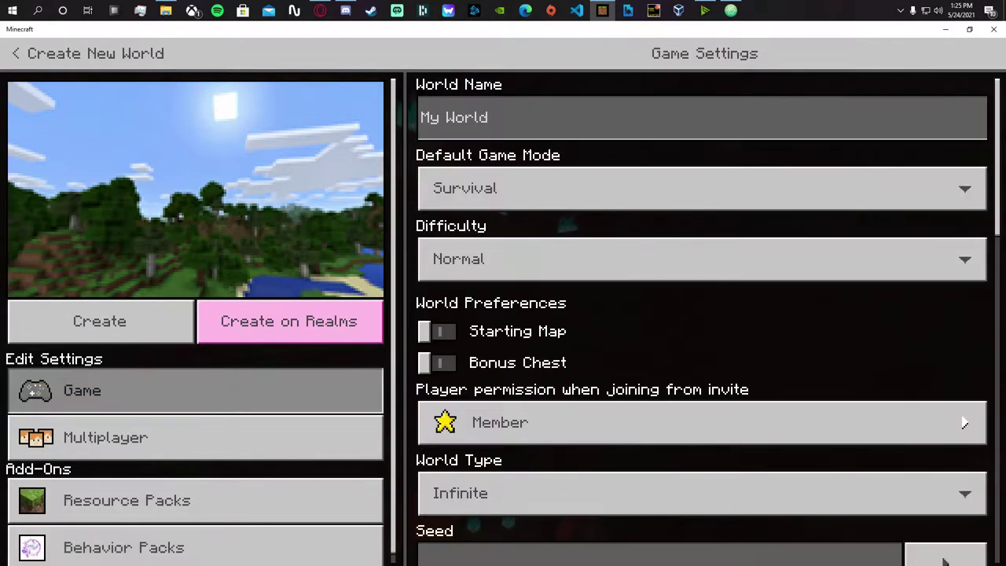
left_click_drag(1000, 150, 949, 546)
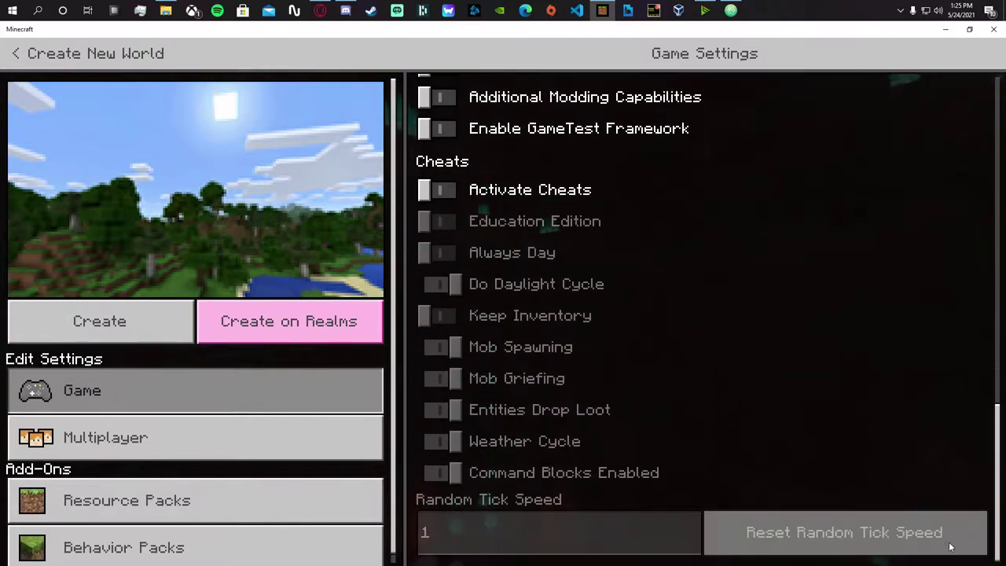
left_click(440, 315)
left_click(499, 335)
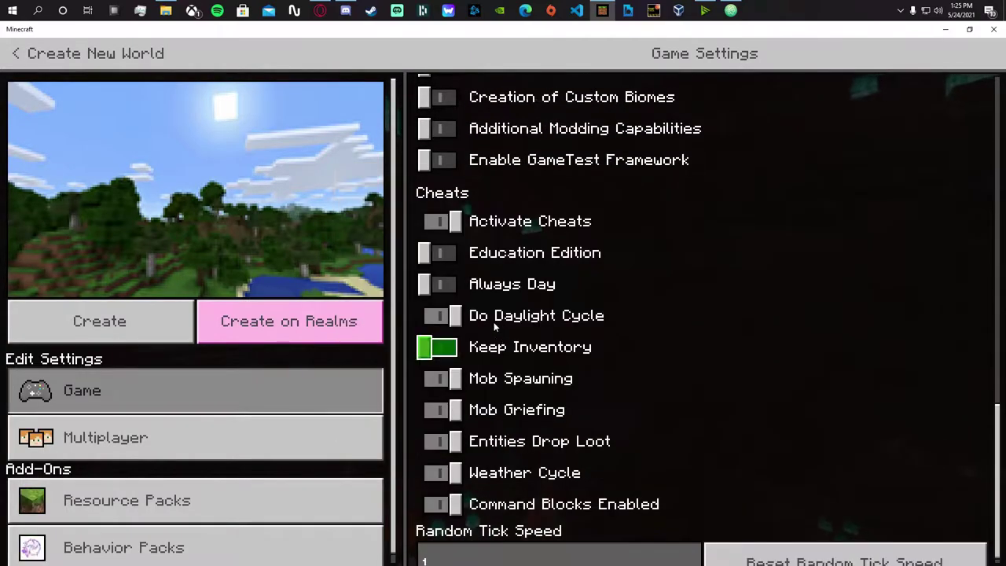
Enable Holiday Creator Features, Creation of Custom Biomes, Additional Modding Capabilities and GameTest Framework, and create the world.
scroll(464, 291, "up", 2)
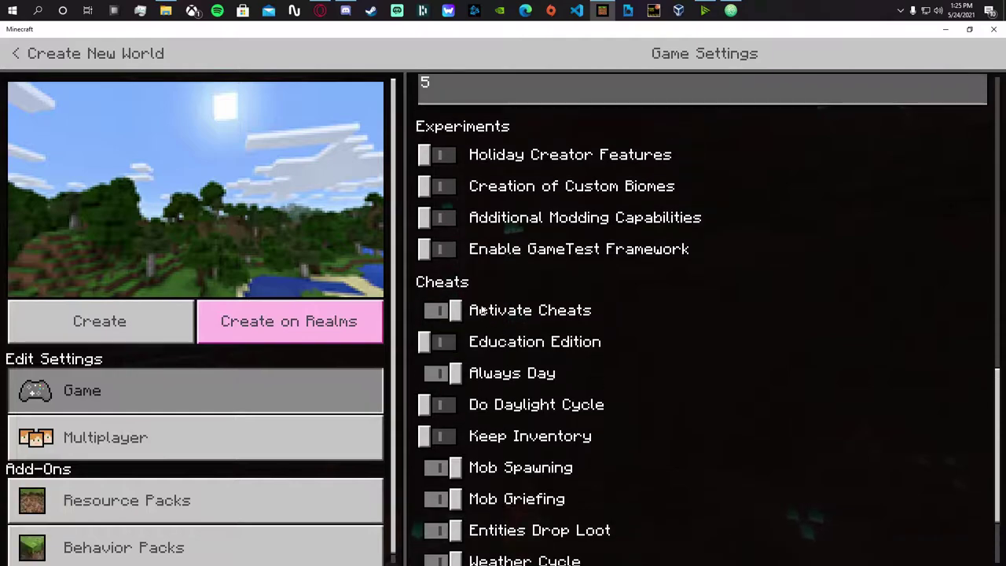
left_click(442, 248)
left_click(487, 351)
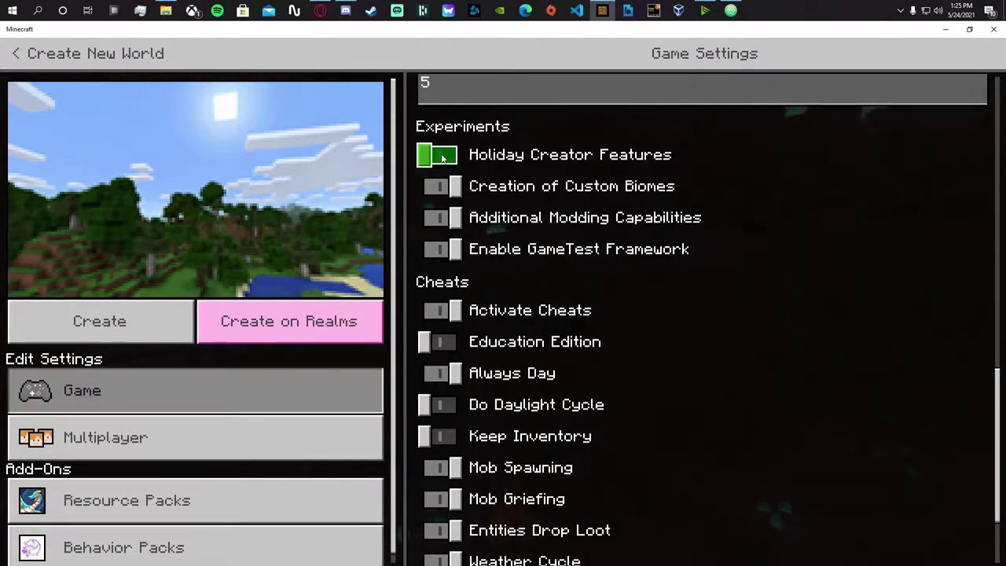
left_click(498, 444)
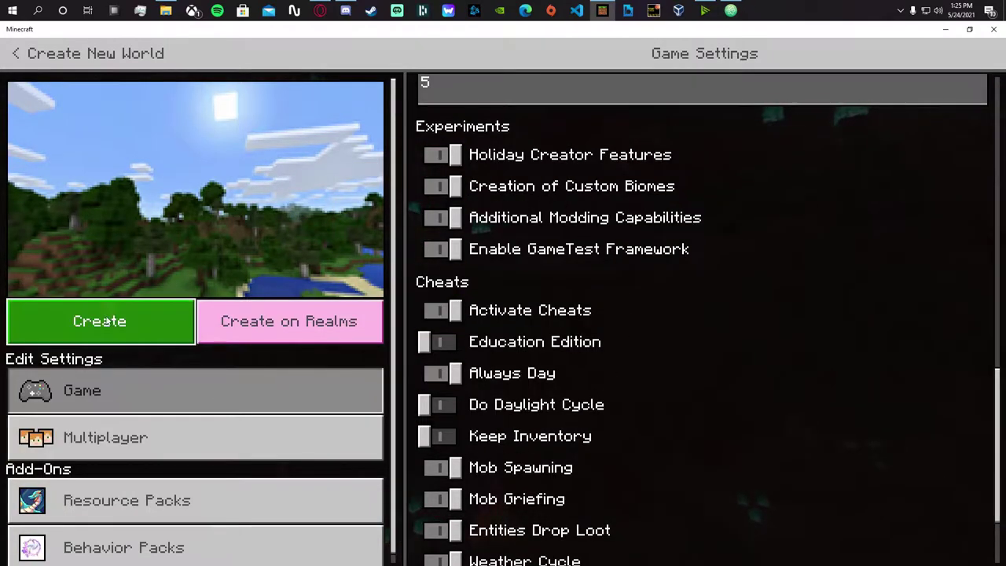
left_click(115, 320)
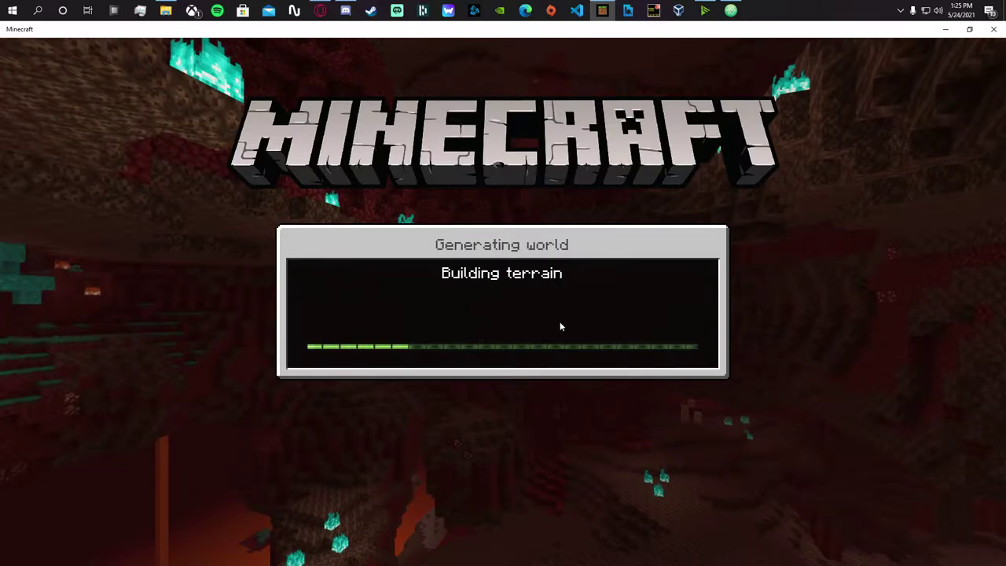
Walk around the spawn area and read the Unity Anti-Cheat startup messages in the chat.
key("w")
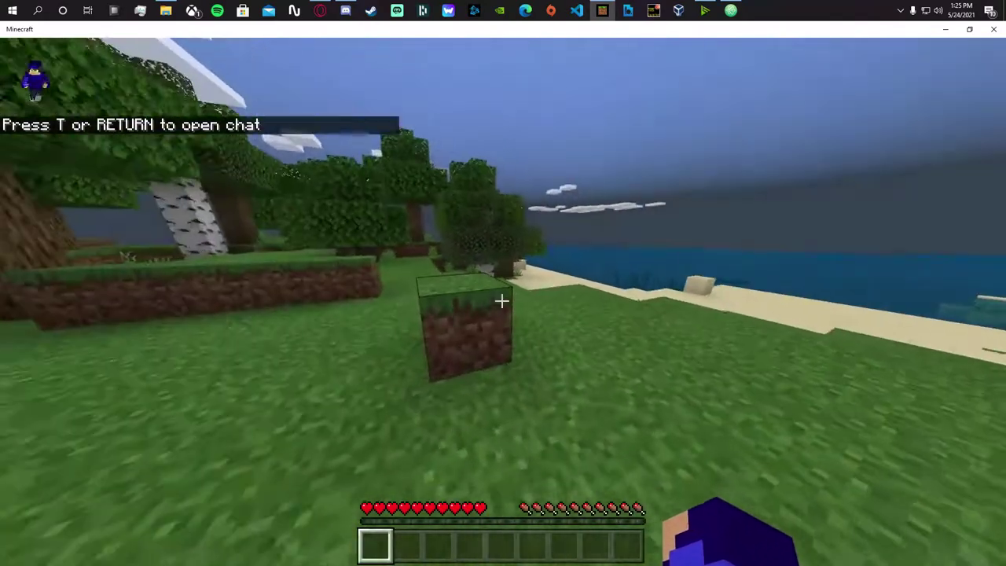
key("w")
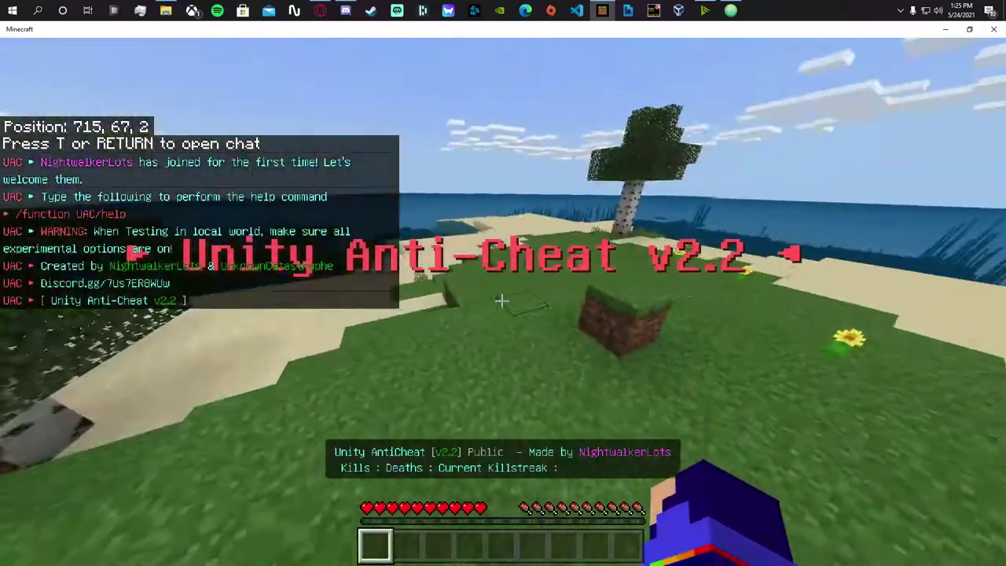
key("w")
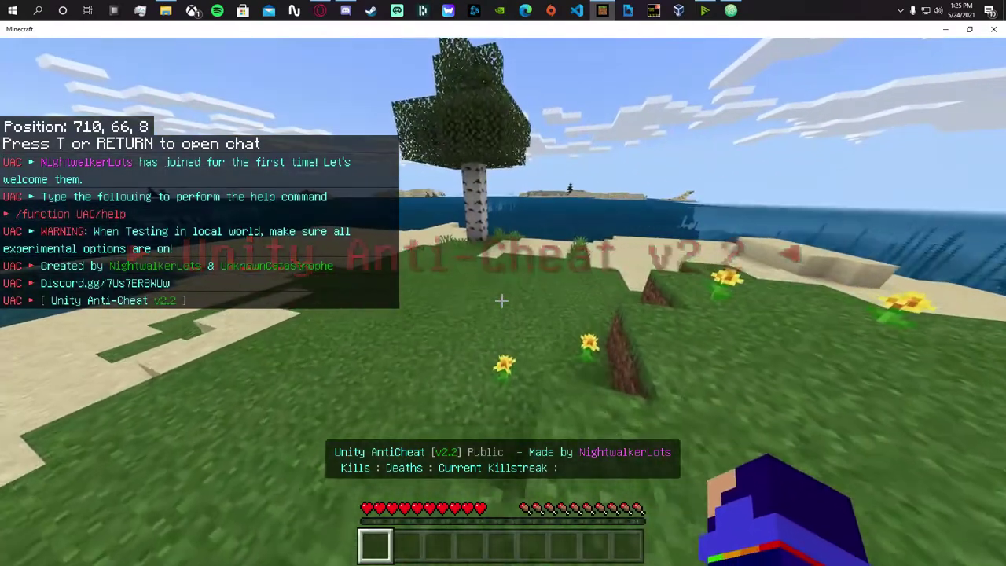
key("t")
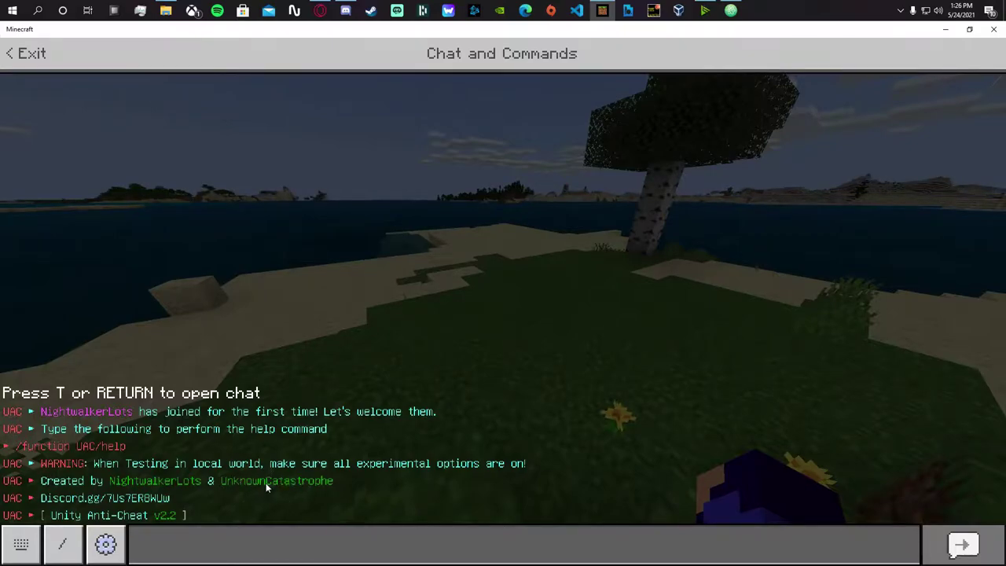
key("Escape")
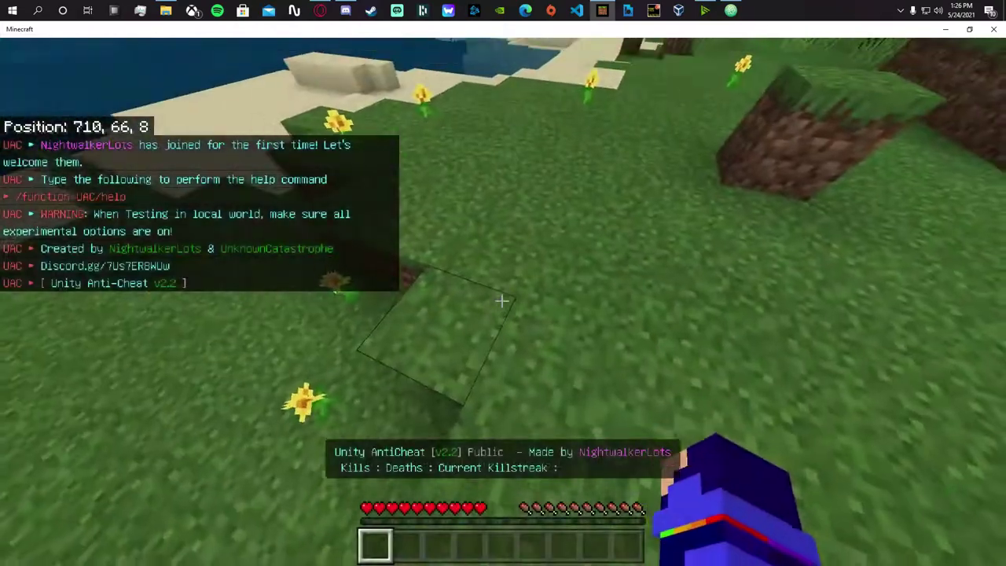
key("w")
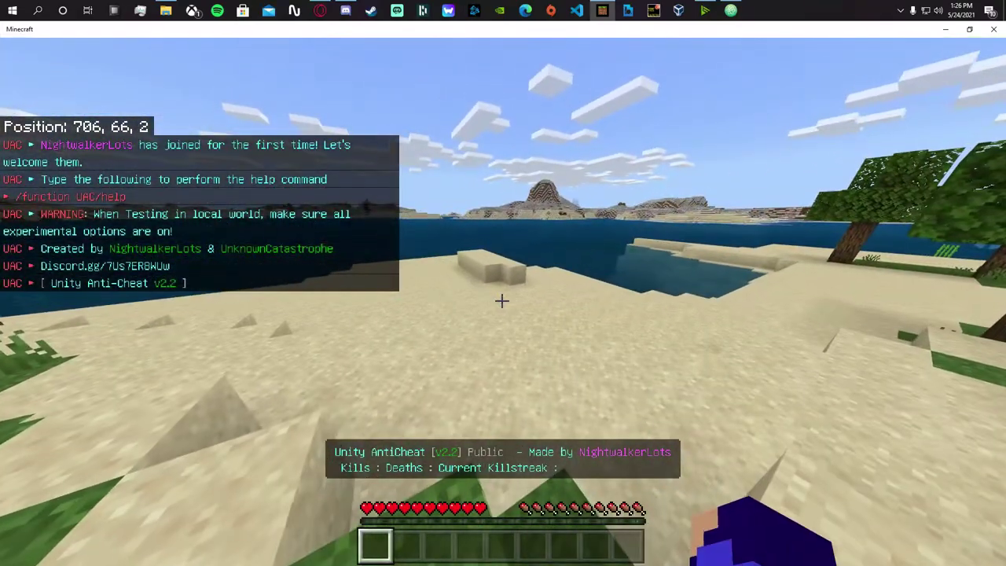
Give the own player the staffstatus tag with the /tag add command.
key("t")
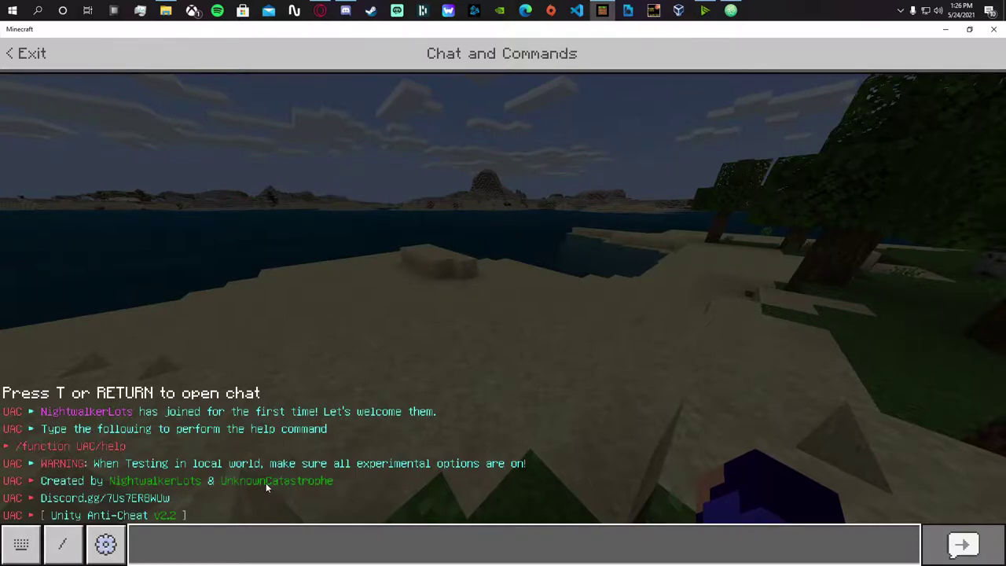
type("/tag NightwalkerLots ")
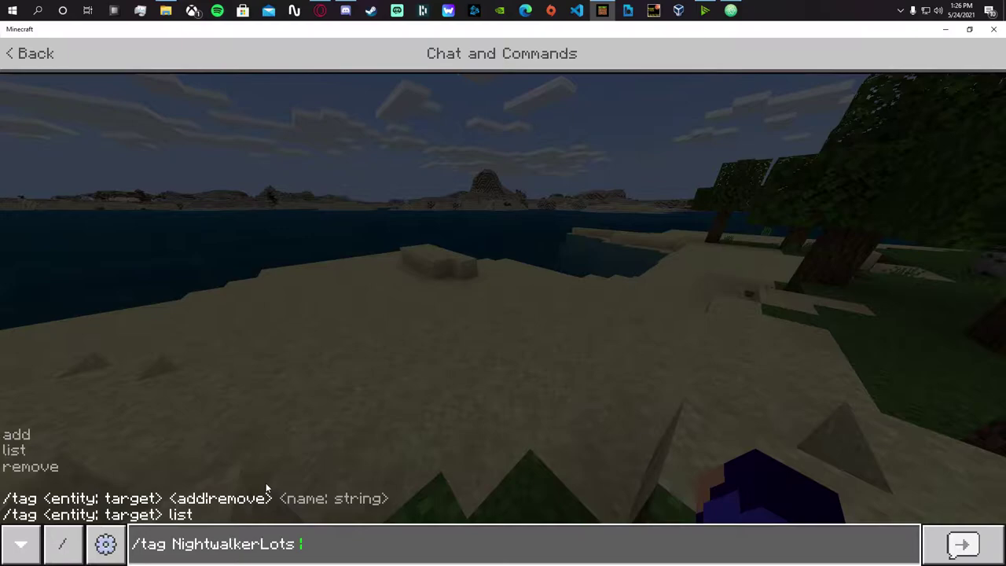
type("add sta")
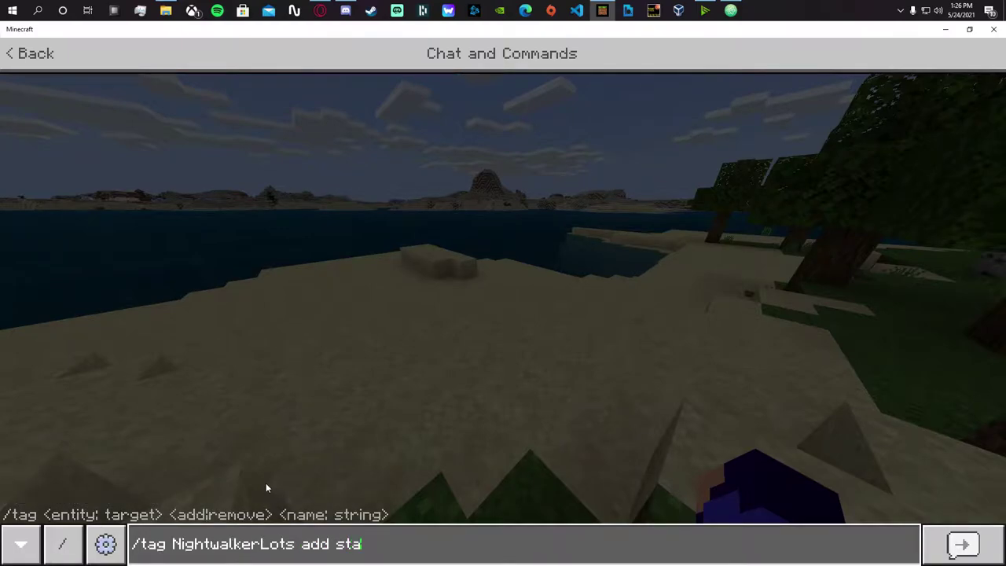
type("ffstua")
key("BackSpace")
key("BackSpace")
type("atus")
key("Return")
Set the own game mode to Creative with the /gamemode command.
type("t")
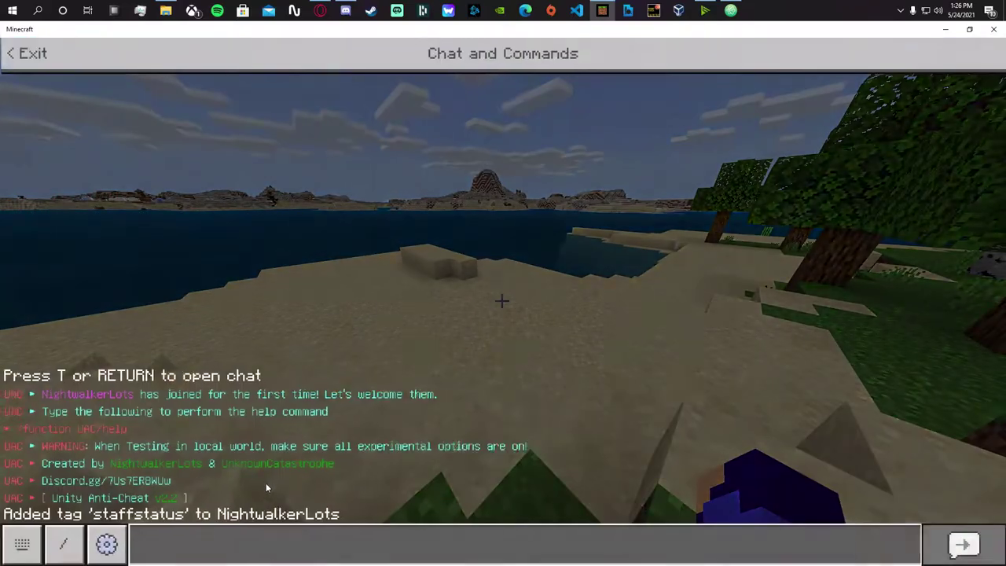
type("/")
key("Escape")
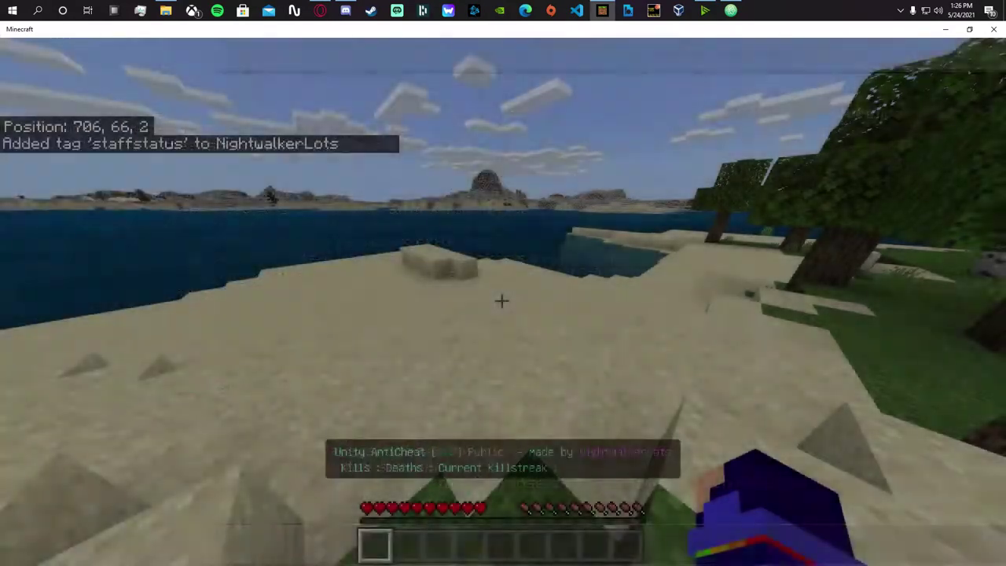
type("t/gamemode")
key("Return")
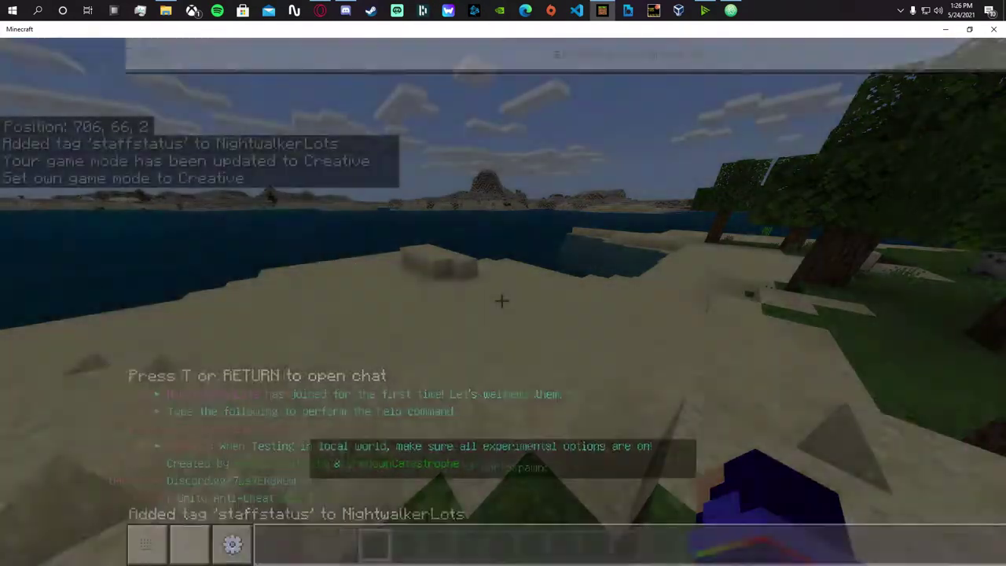
Run /function UAC/stats and review the player's debug stats, armor status and coordinates in the chat.
type("t")
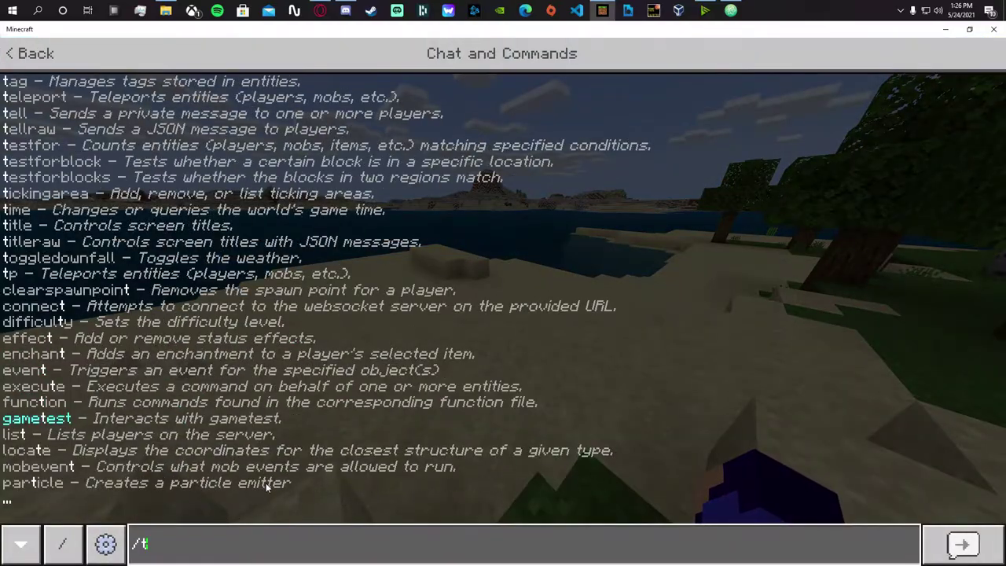
type("/function UAC/")
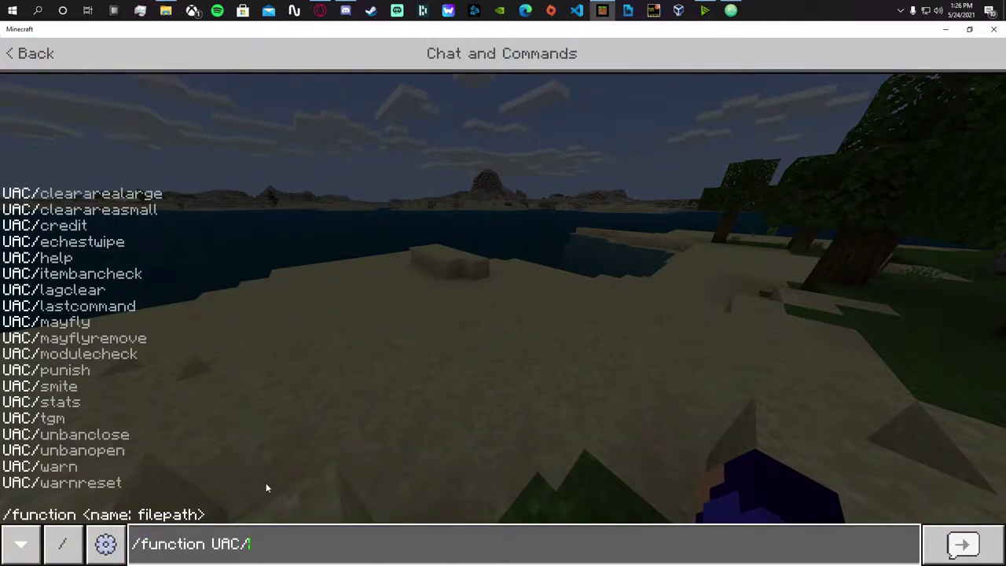
type("stats")
key("Return")
key("t")
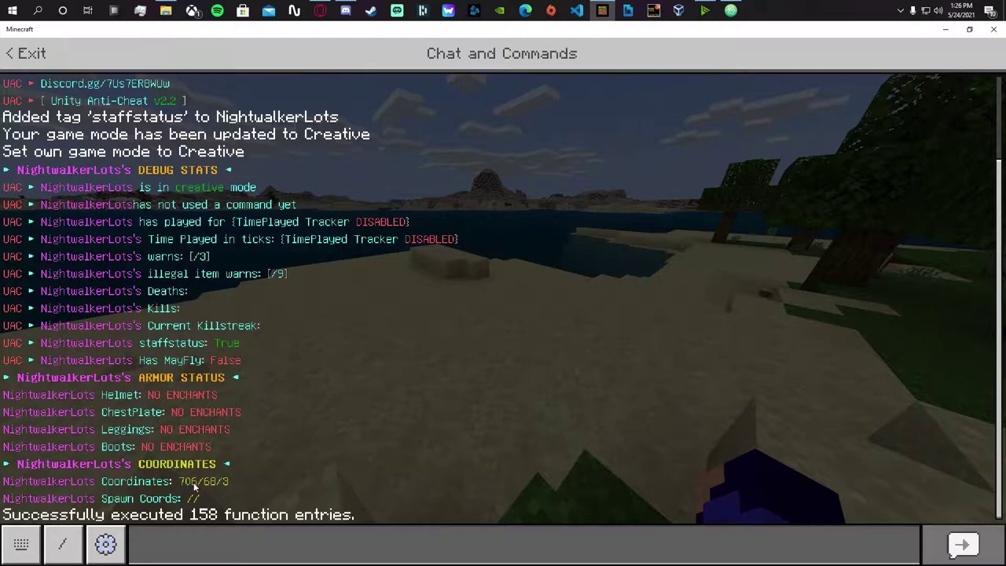
key("Escape")
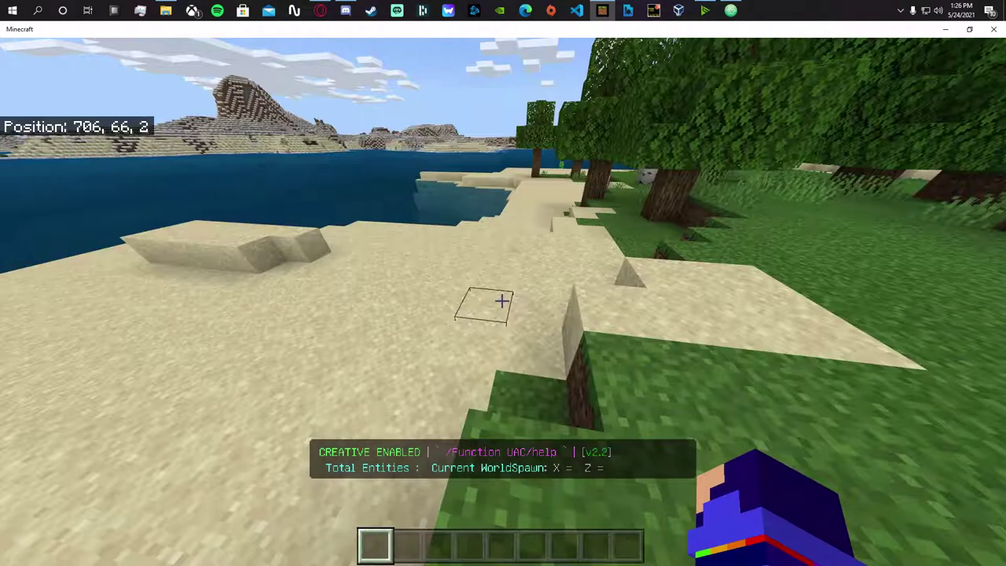
key("t")
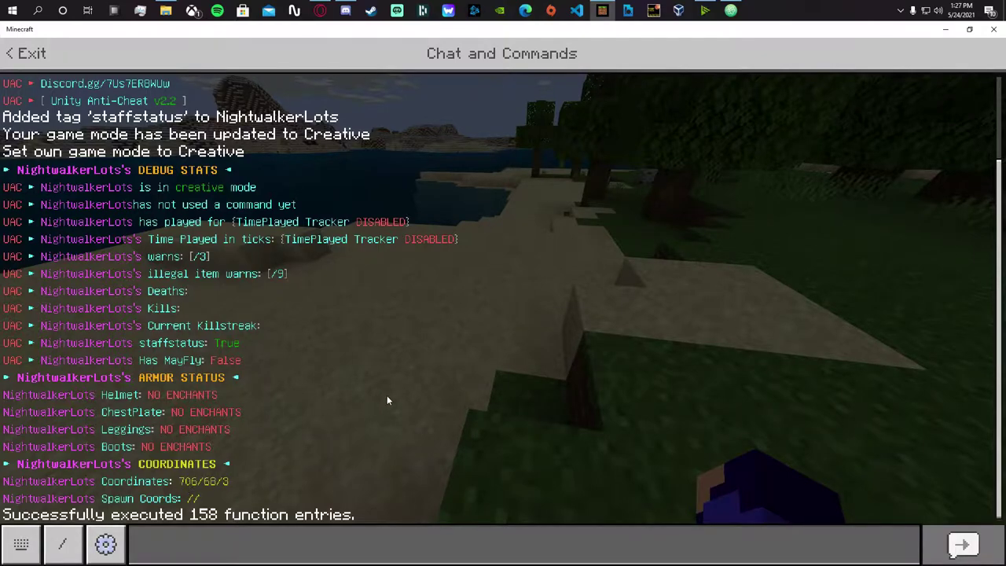
key("Escape")
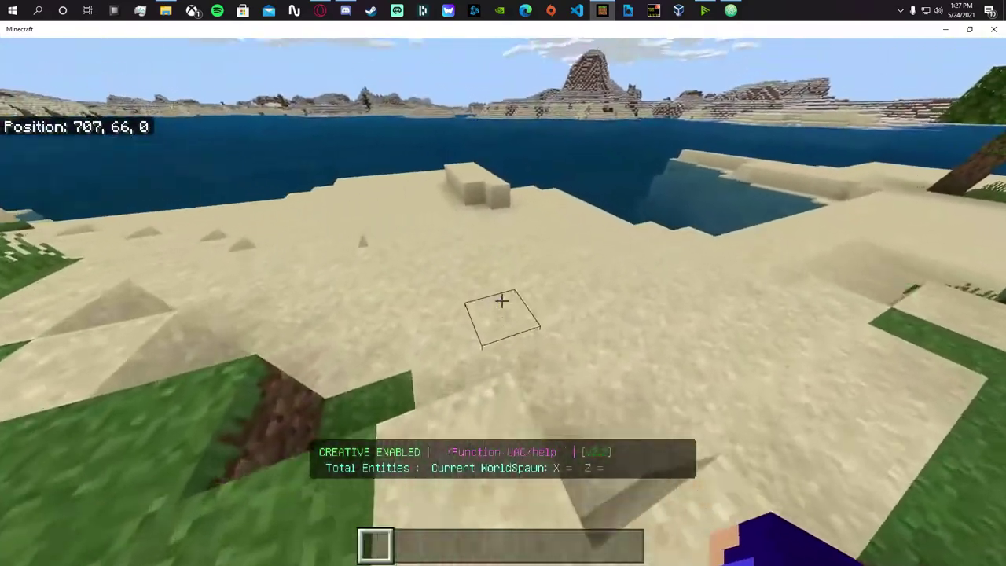
Take an iron helmet and a golden chestplate from the creative equipment items into the hotbar.
key("e")
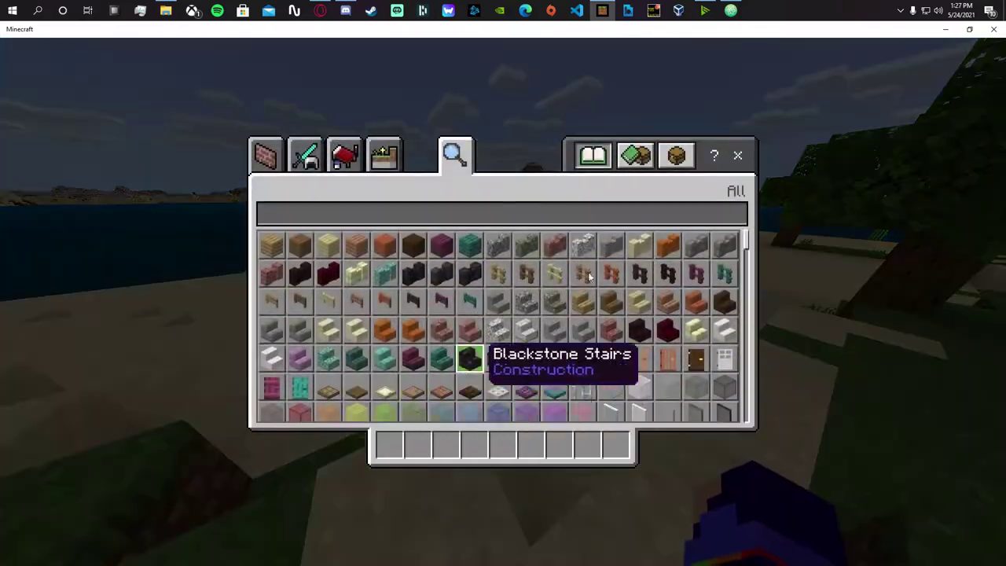
left_click(636, 155)
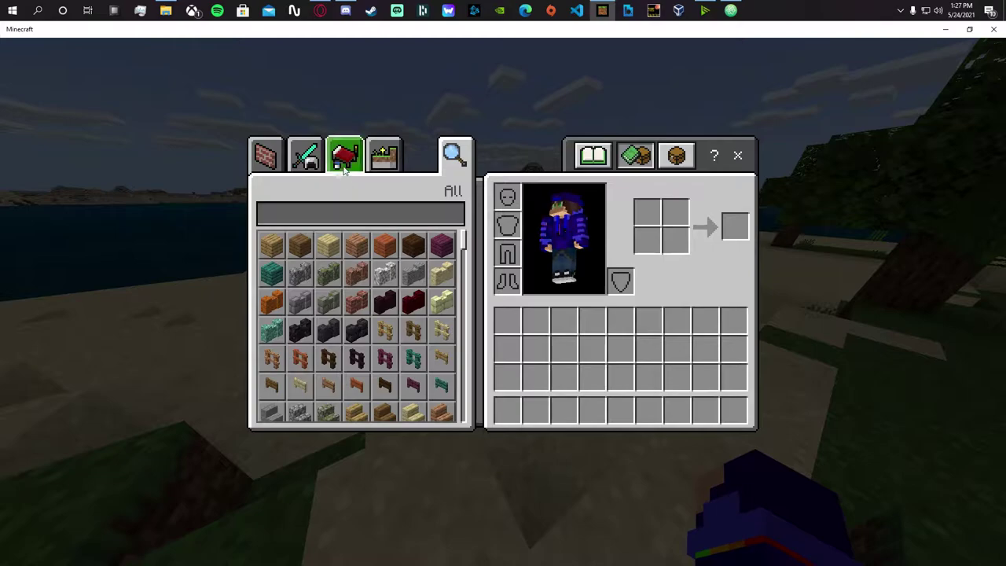
left_click(308, 157)
left_click(277, 221)
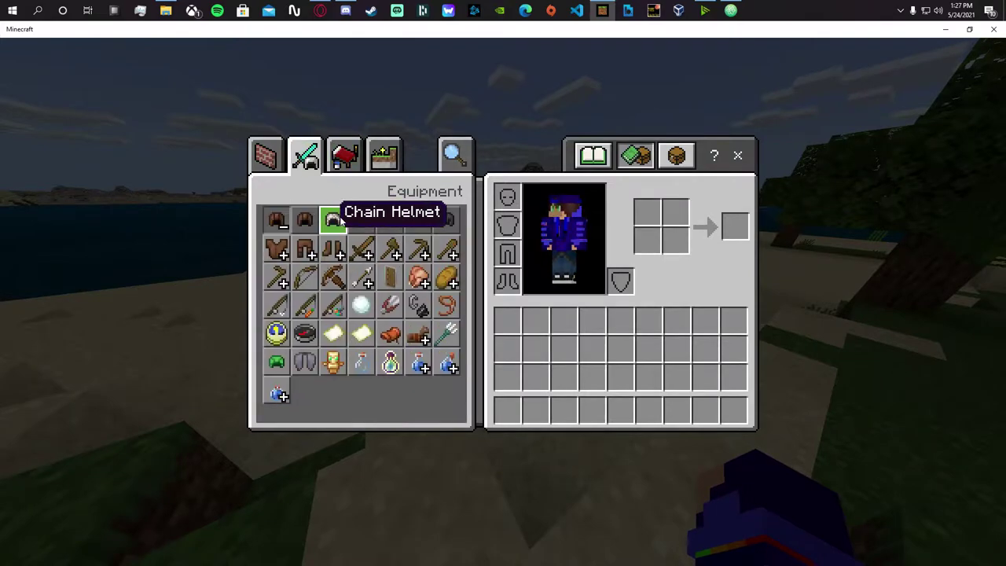
left_click(361, 220)
left_click(279, 221)
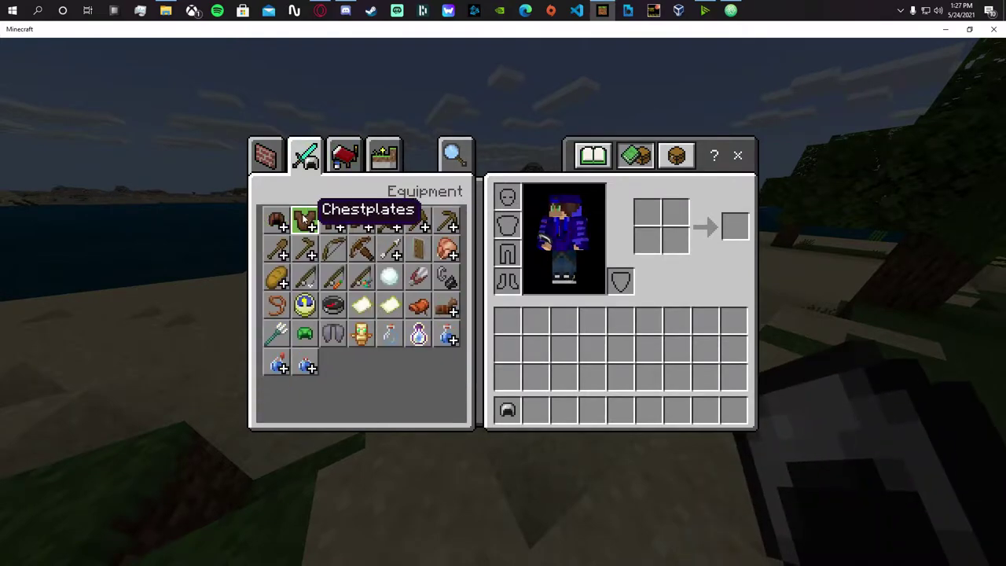
left_click(305, 220)
left_click(299, 222)
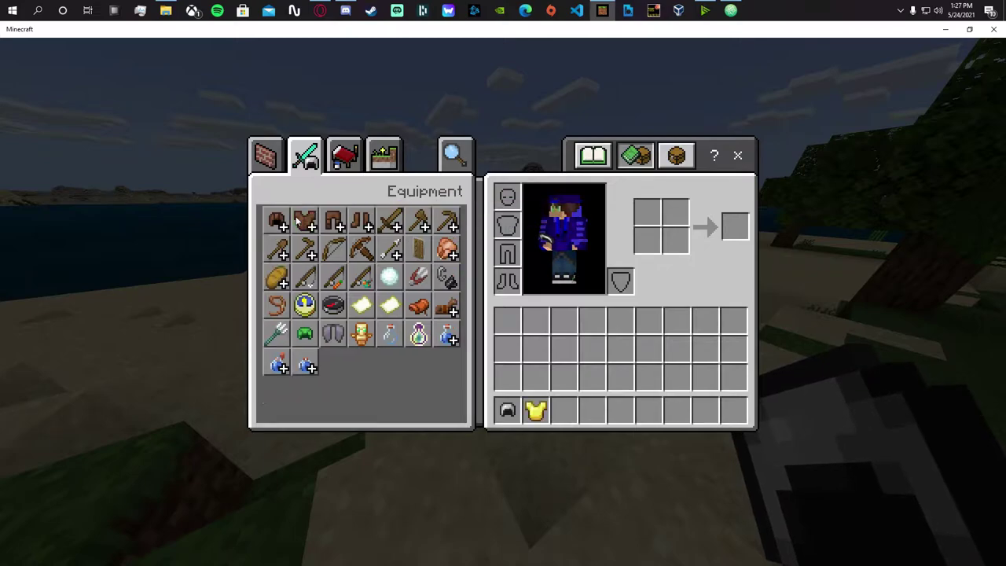
Add diamond boots and netherite leggings from the creative equipment items to the hotbar.
left_click(364, 222)
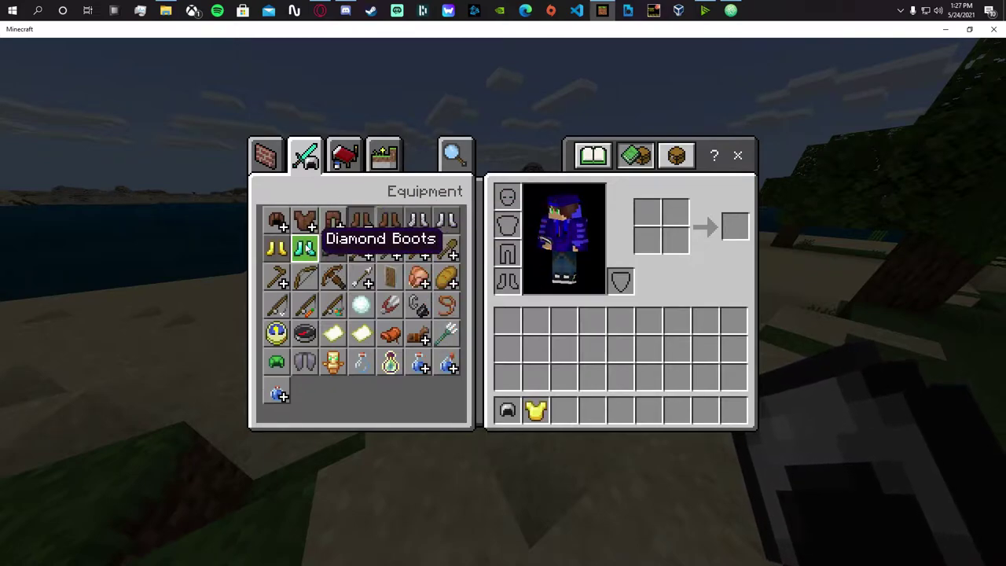
left_click(335, 223)
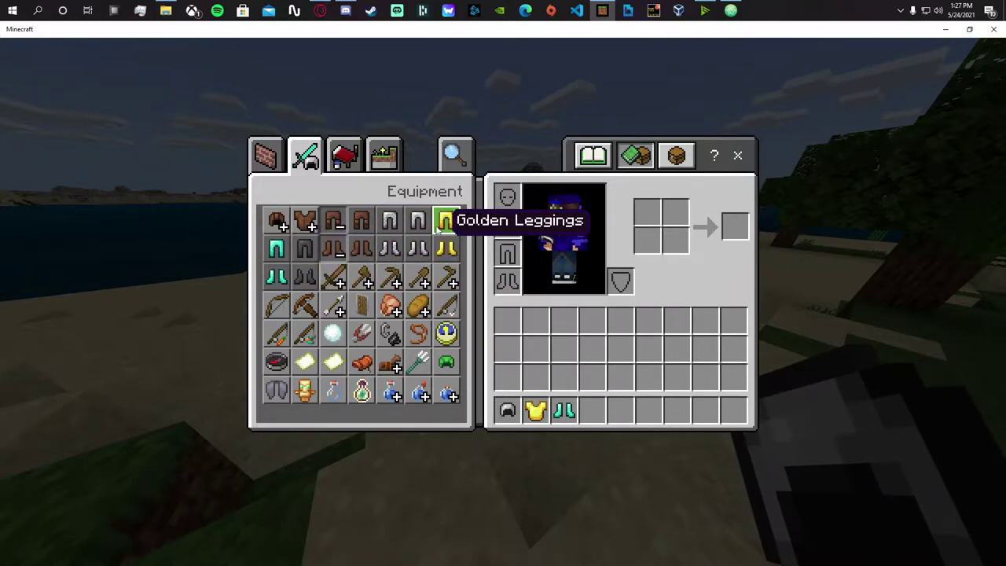
left_click(304, 248)
key("e")
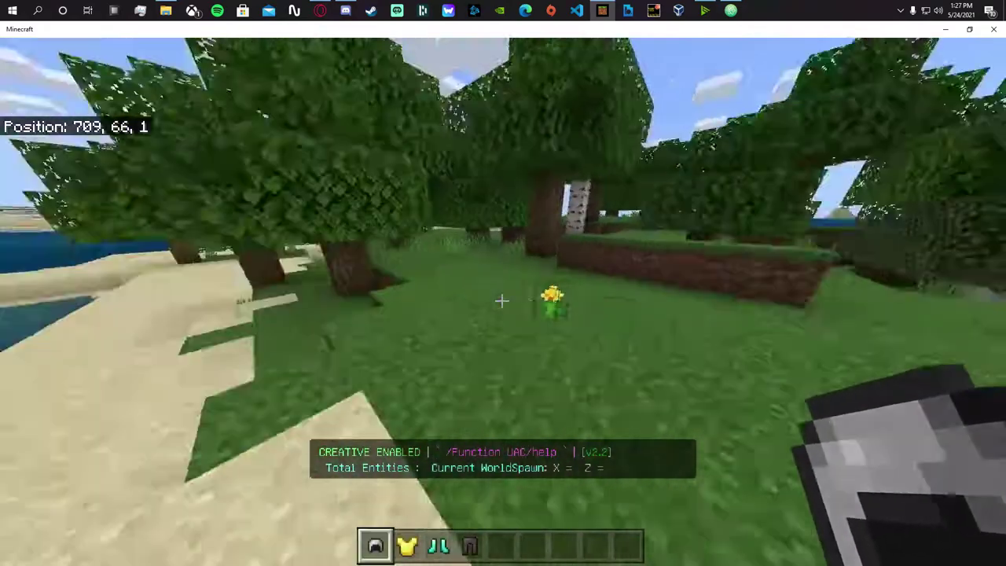
Enchant the held iron helmet with the /enchant @s thorns command.
key("w")
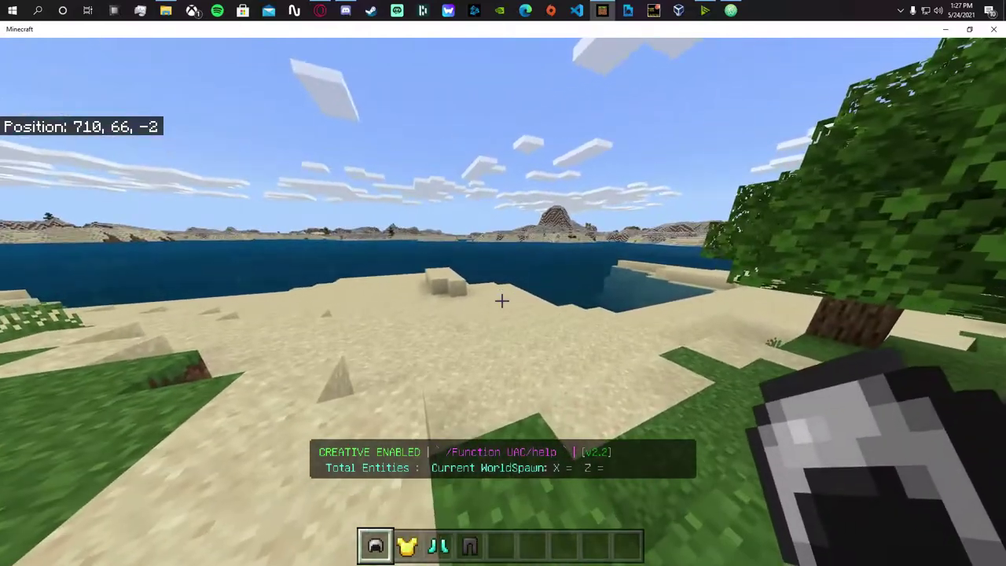
type("t/function")
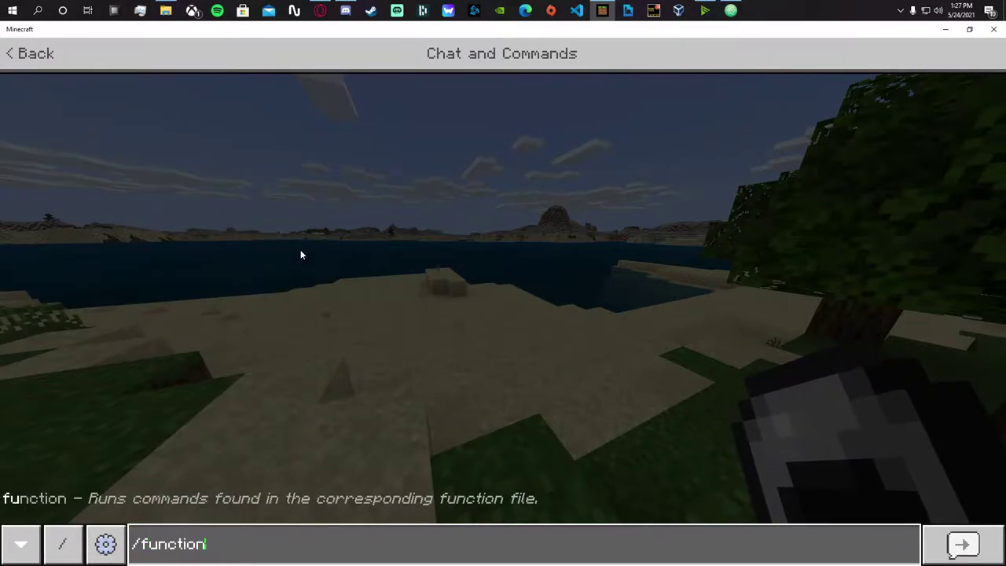
key("Return")
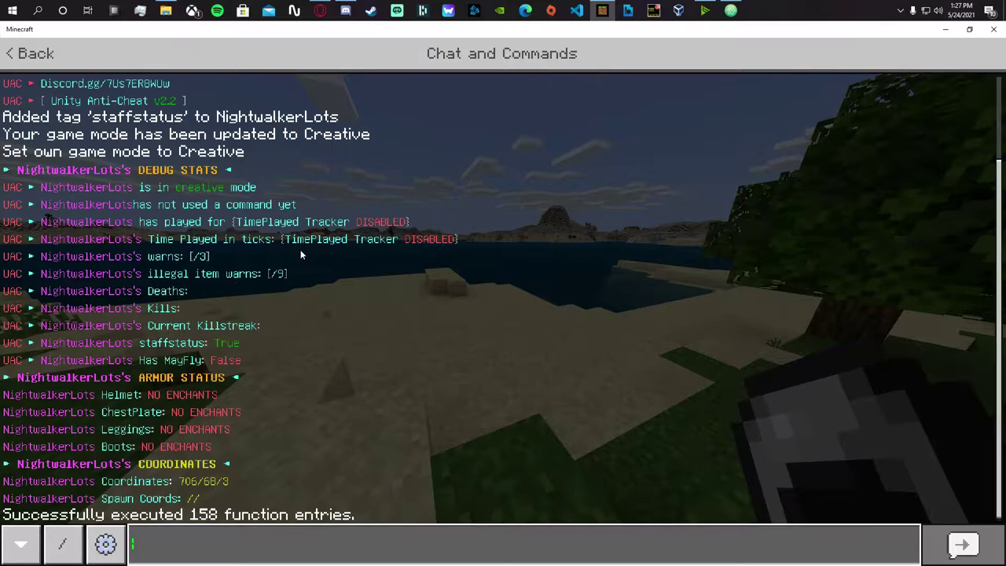
type("/enchant @")
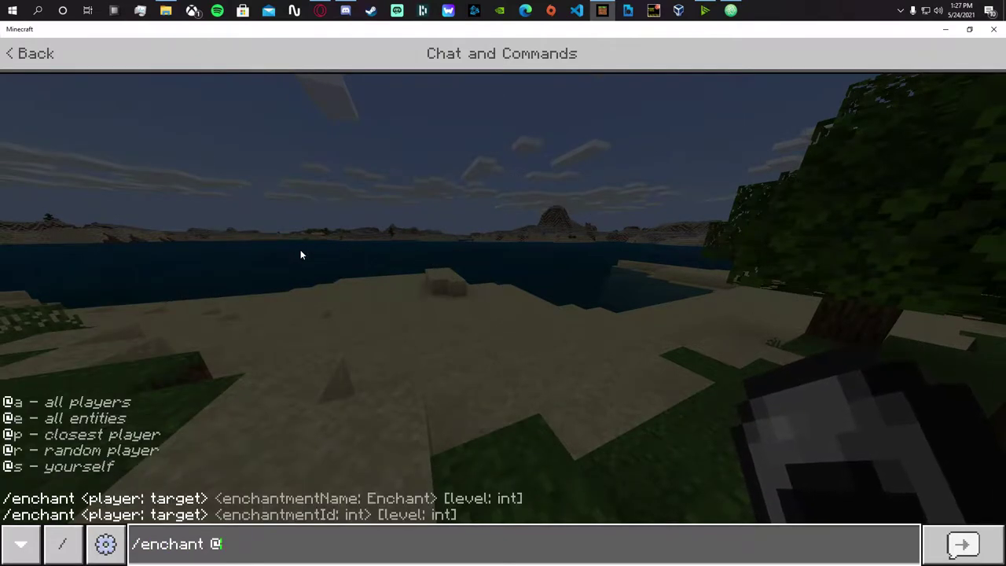
type("s thr")
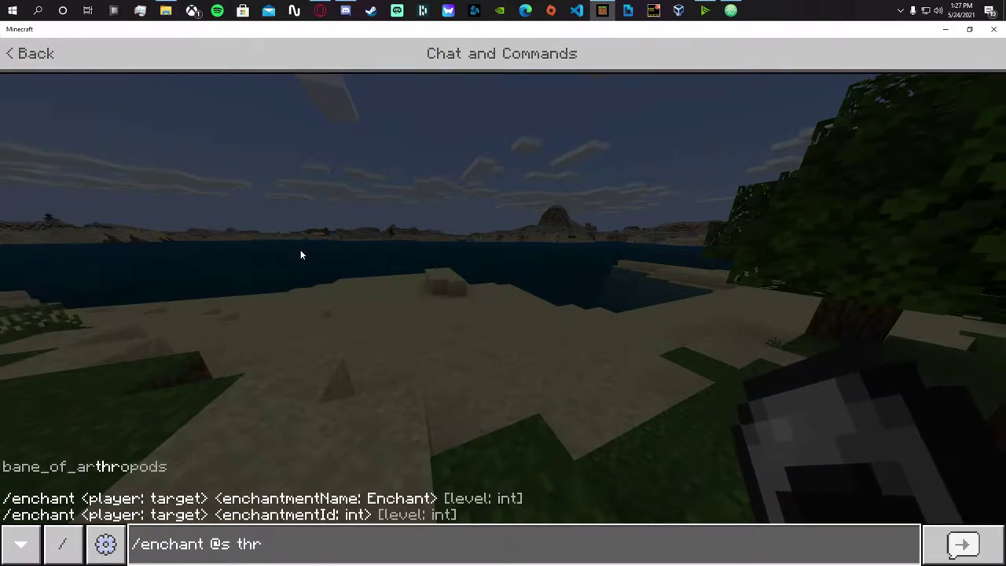
type("orns")
key("Return")
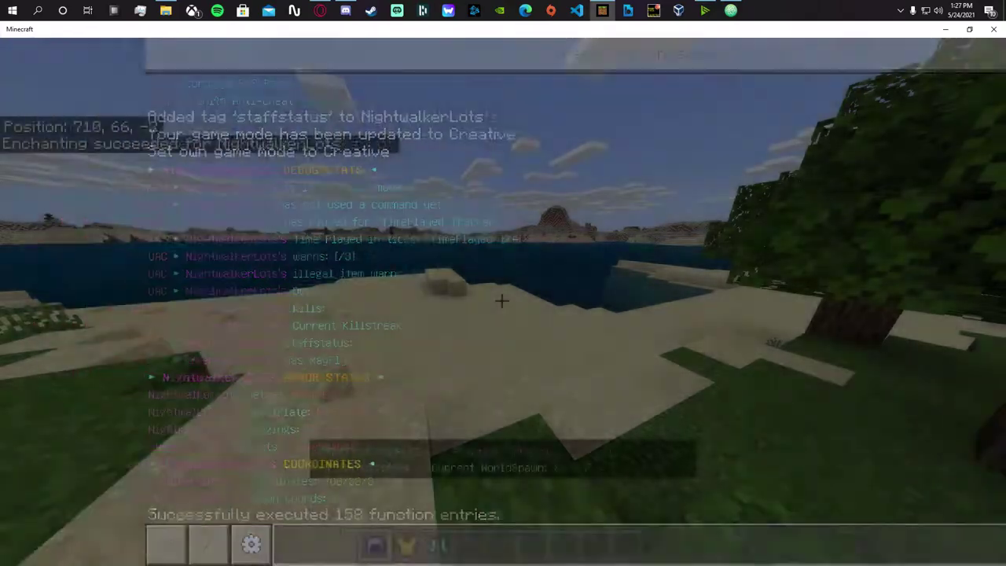
Hold the diamond boots and apply the Thorns enchantment to them with the same enchant command.
key("3")
key("t")
key("Escape")
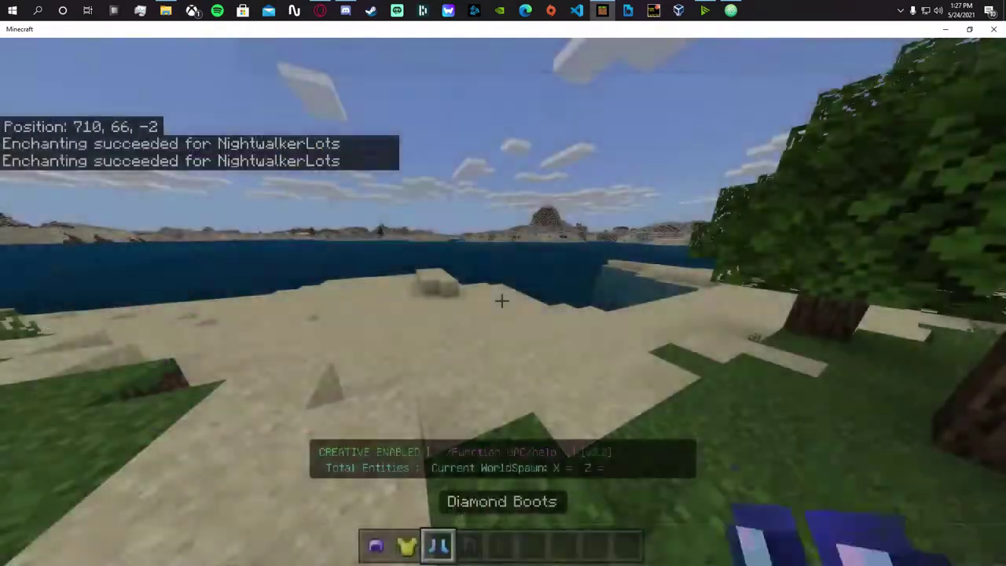
Equip the helmet, chestplate, boots and leggings from the hotbar as worn armor.
key("e")
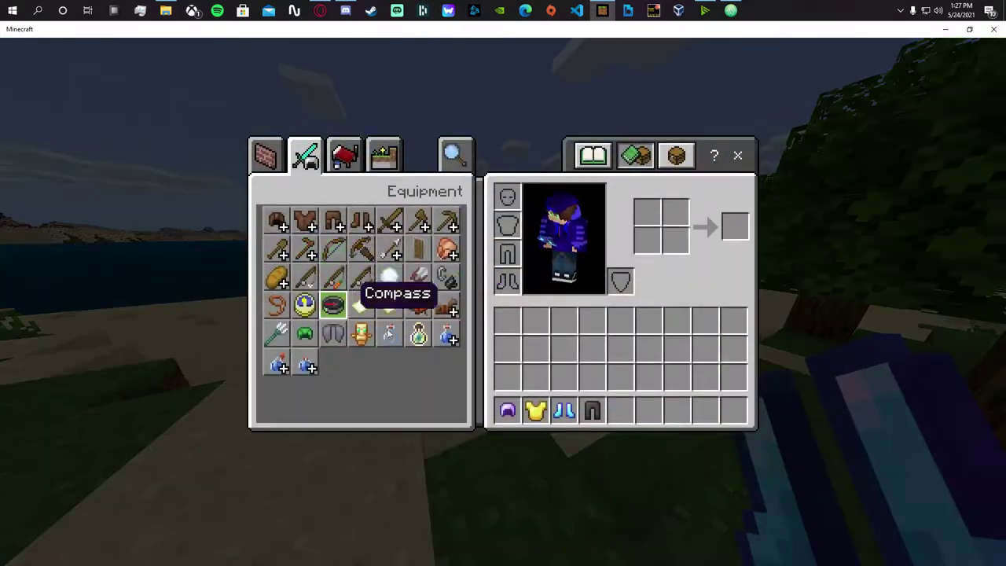
left_click(508, 410)
left_click(535, 410)
left_click(564, 410)
left_click(588, 414)
key("e")
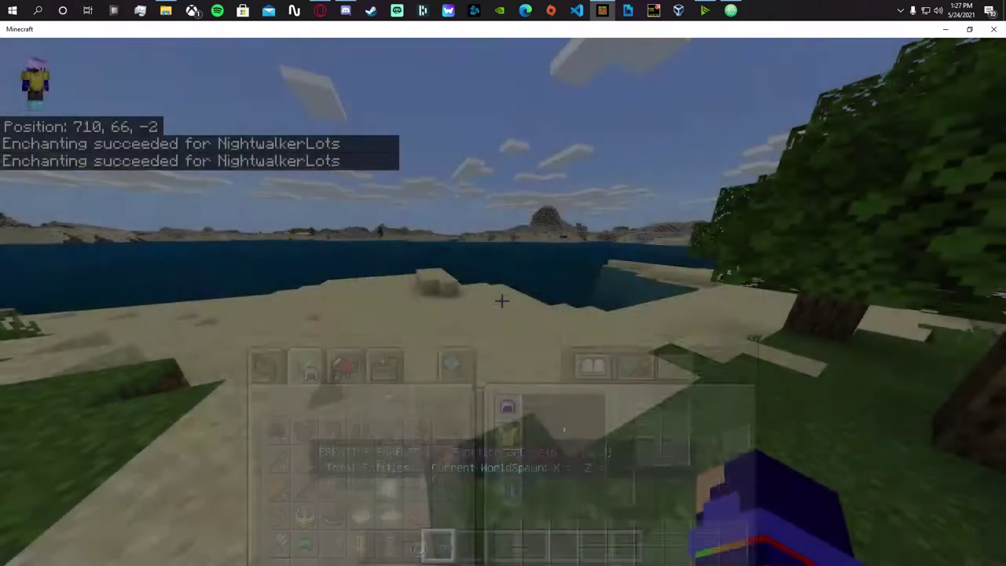
Run /function UAC/stats and review the armor status of each worn piece in the chat.
key("t")
key("Up")
key("Up")
key("Up")
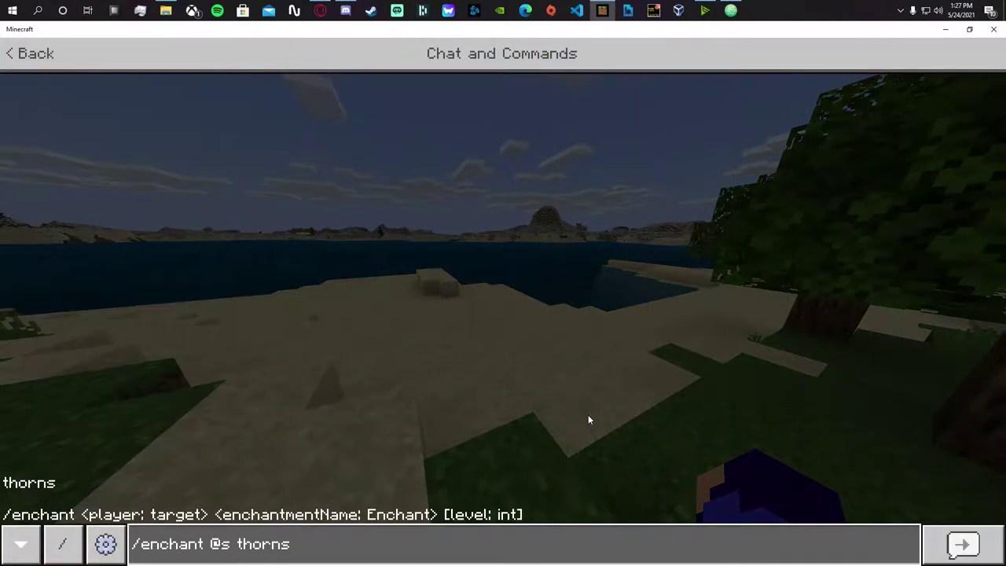
key("Return")
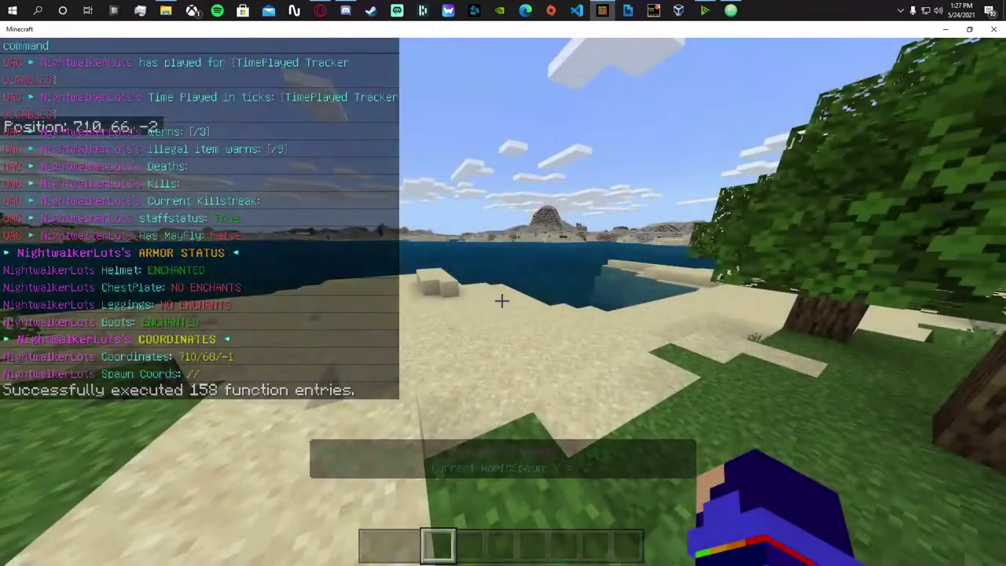
key("t")
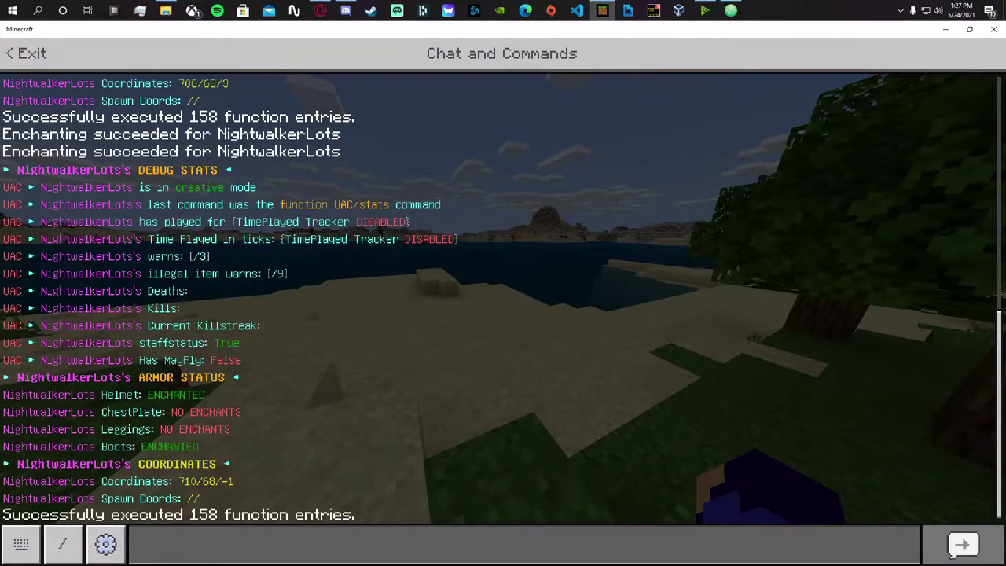
key("Escape")
Replace the worn Thorns helmet with a plain diamond helmet and move the golden chestplate to the hotbar.
key("e")
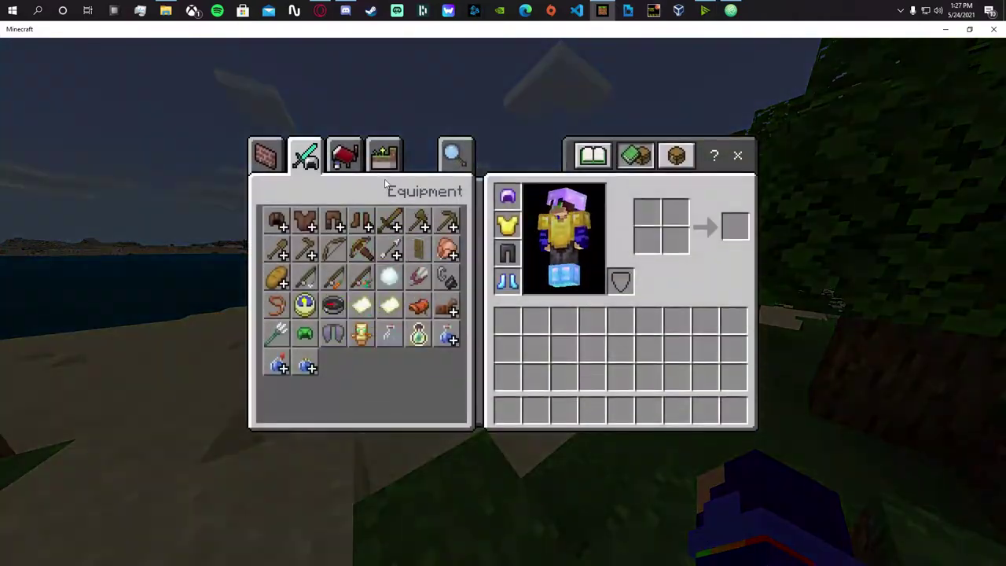
mouse_move(512, 293)
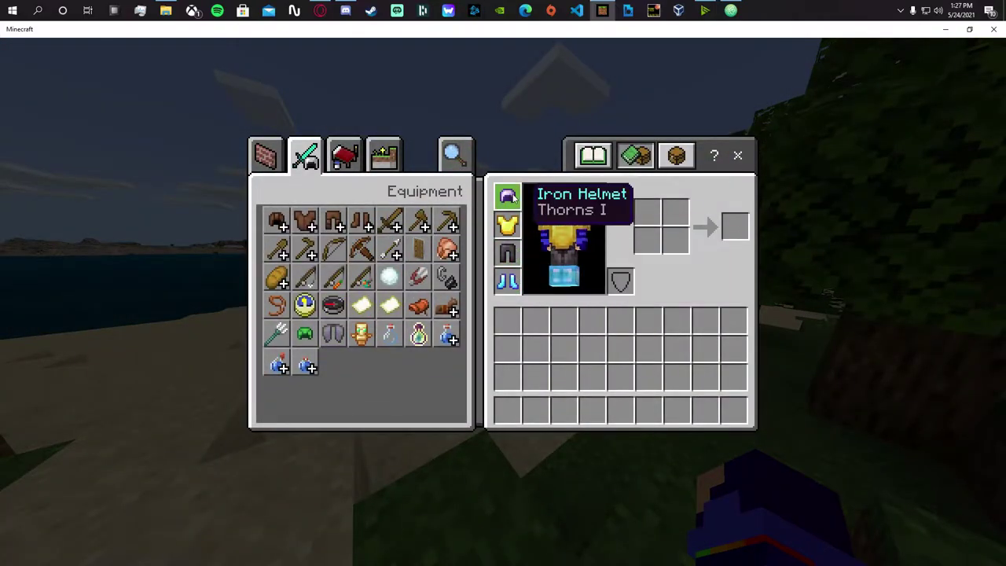
left_click(506, 196)
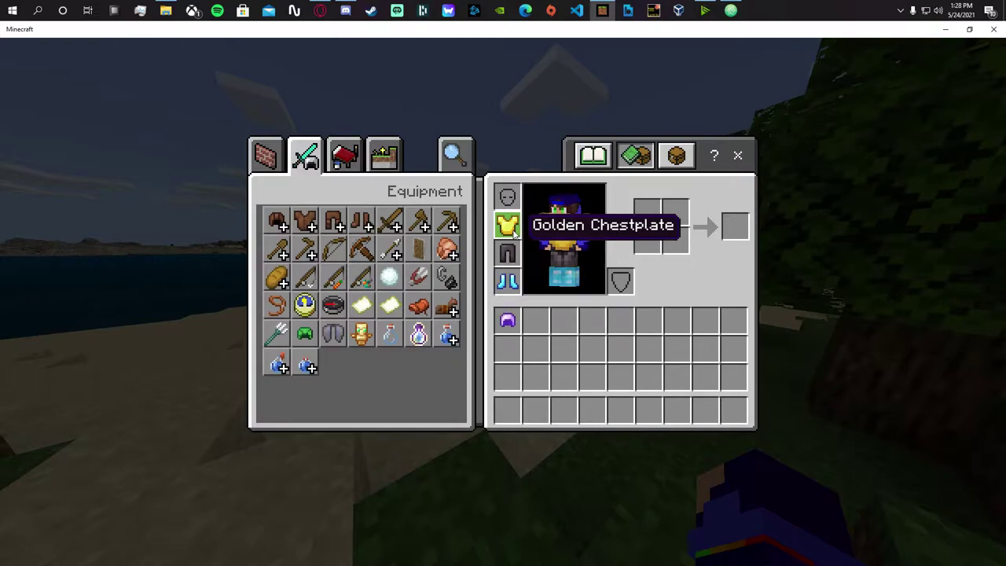
left_click(277, 221)
left_click(417, 219)
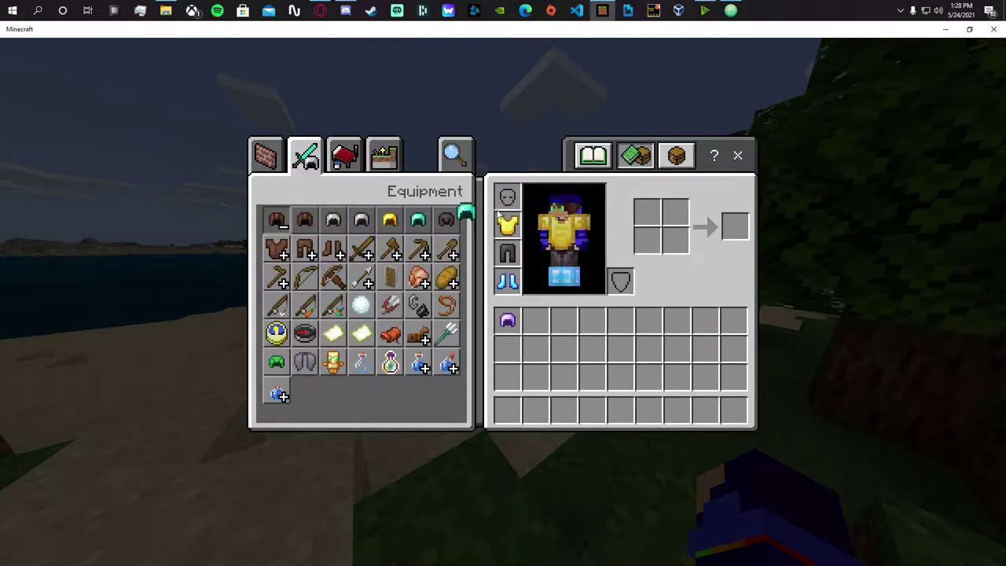
left_click(509, 226)
key("Escape")
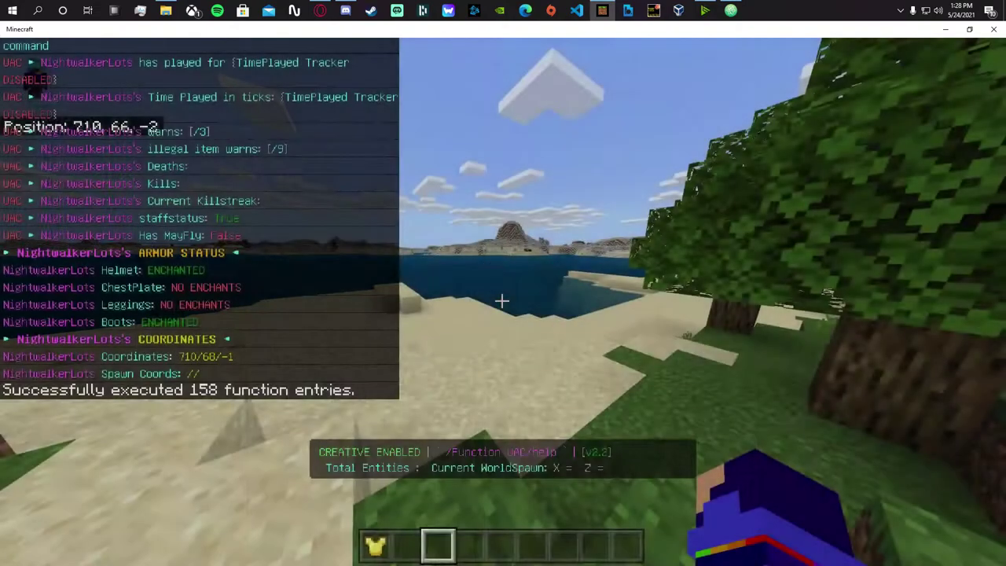
Enchant the golden chestplate with /enchant @s thorns while holding it, and put it back on.
key("t")
key("Up")
key("Return")
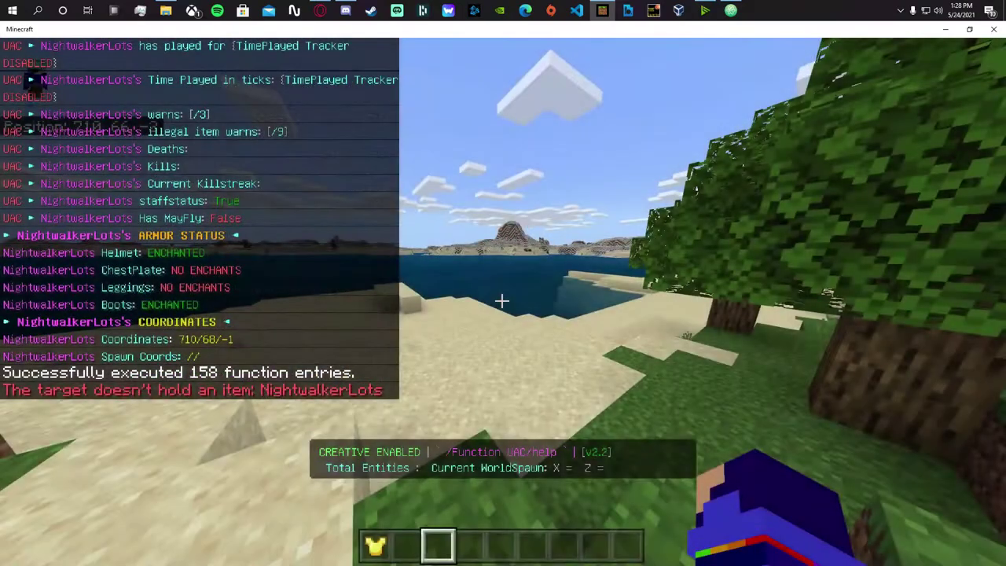
key("1")
key("t")
key("Up")
key("Return")
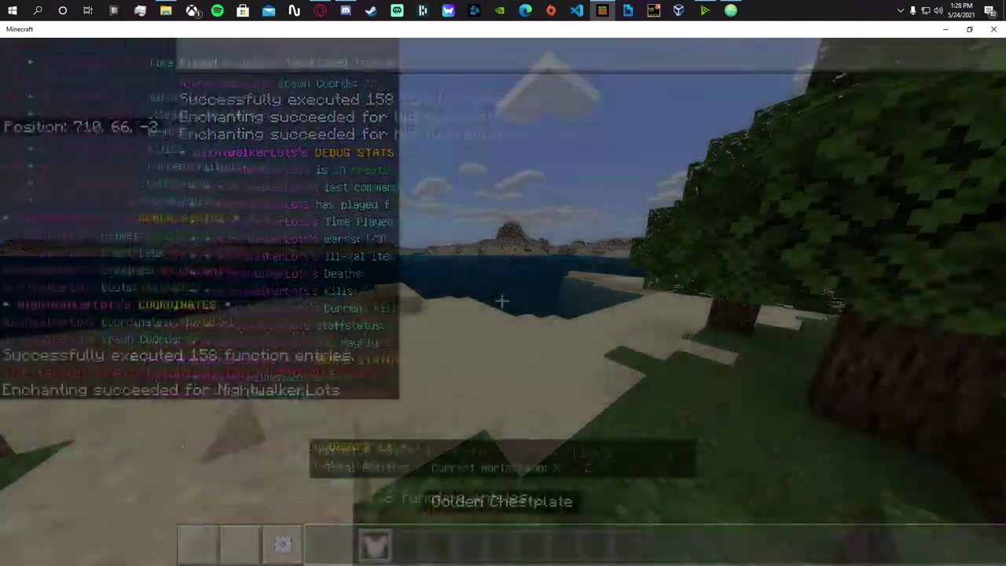
right_click(502, 300)
Rerun /function UAC/stats and compare the reported armor status with the enchantments on the worn armor.
key("t")
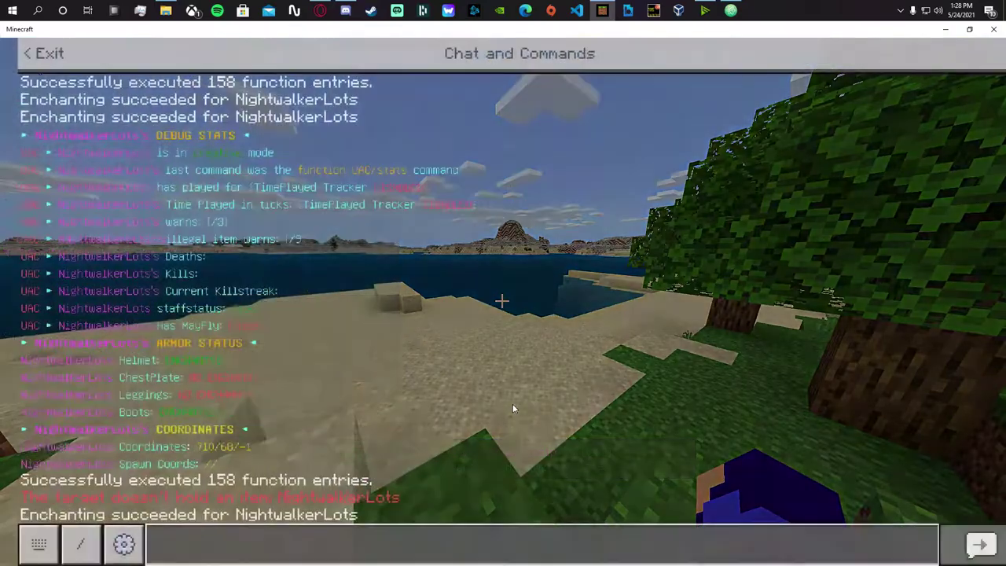
key("Up")
key("Up")
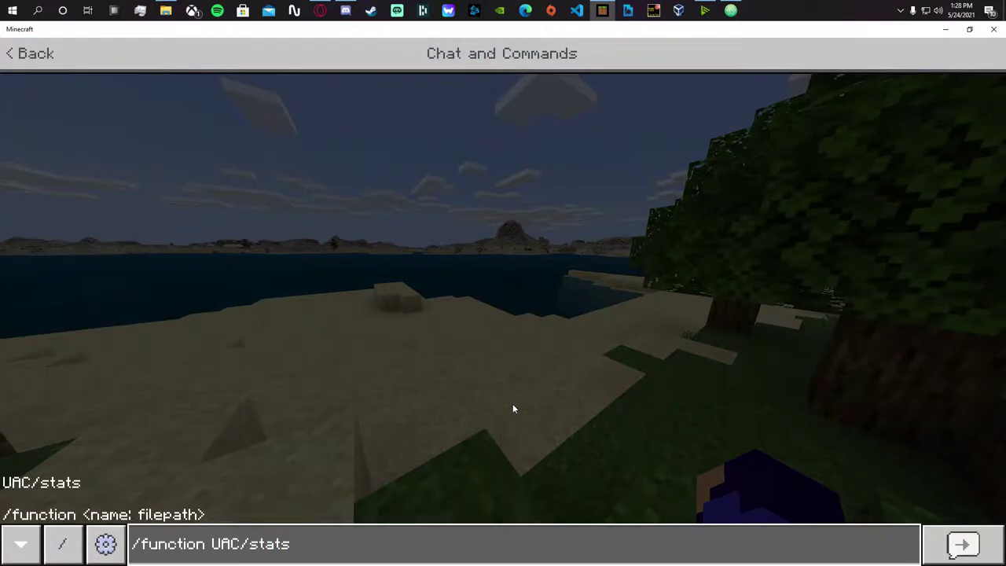
key("Return")
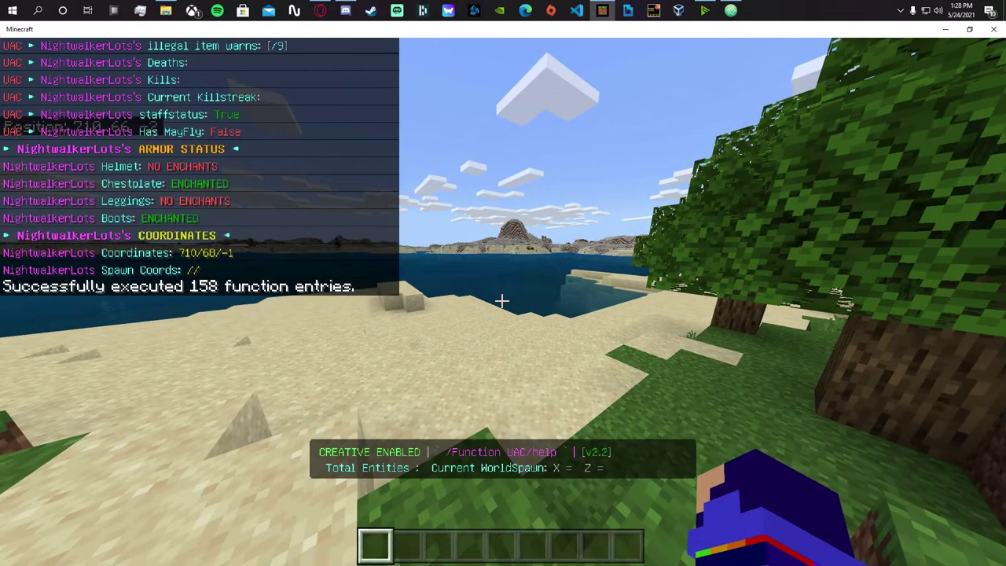
key("e")
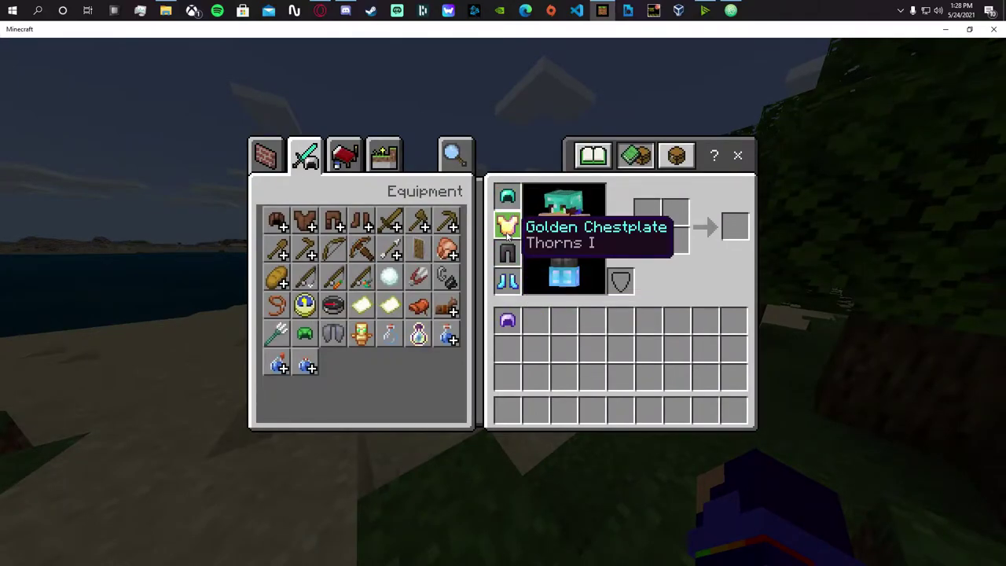
key("e")
key("t")
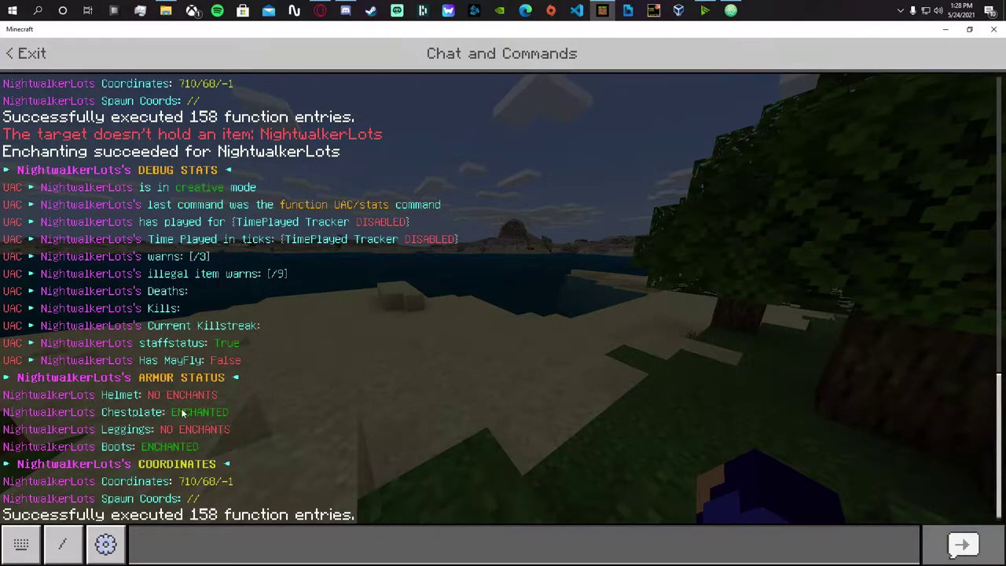
key("Escape")
Wear the enchanted helmet again and recheck the armor status in the chat with /function UAC/stats.
key("e")
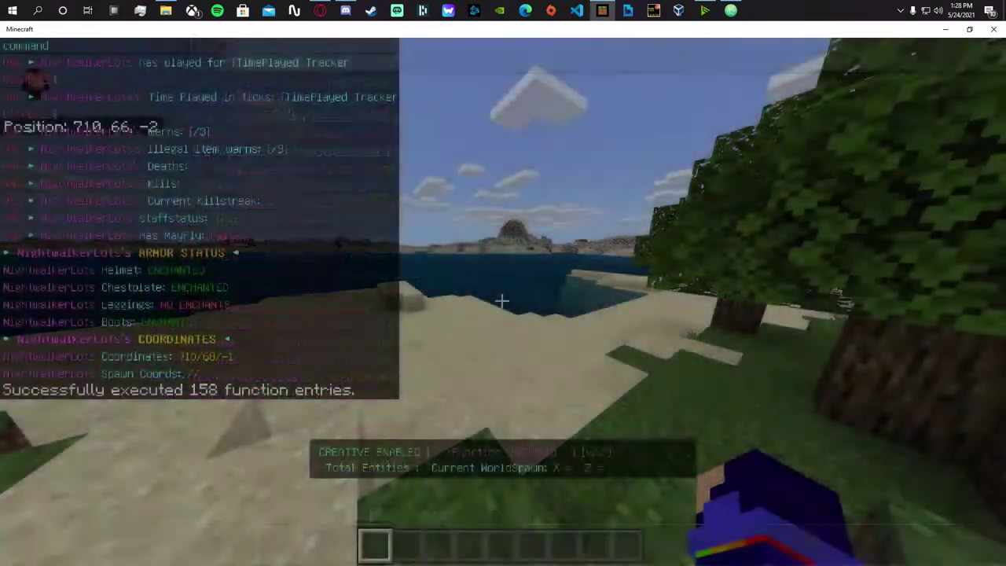
key("t")
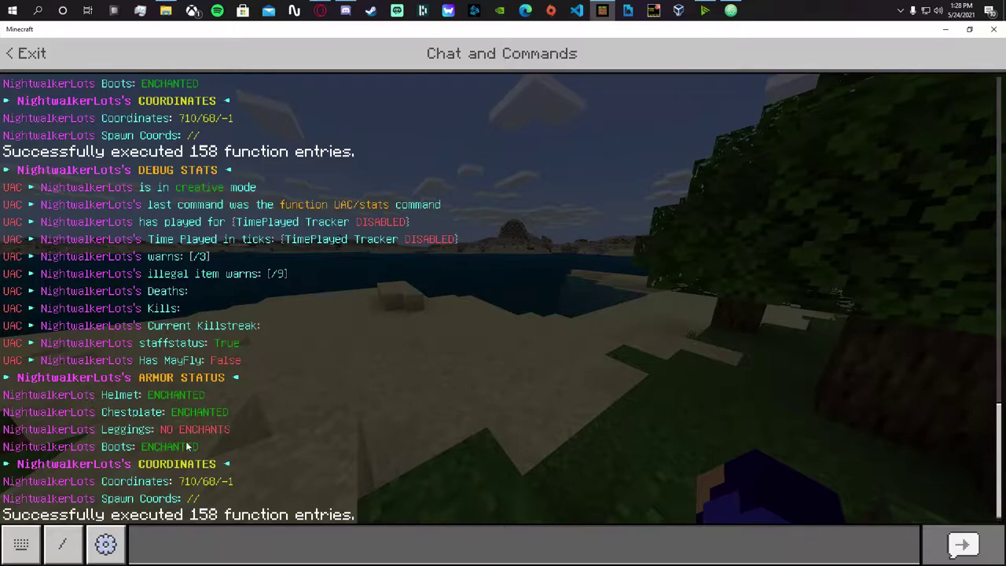
scroll(186, 449, "up", 1)
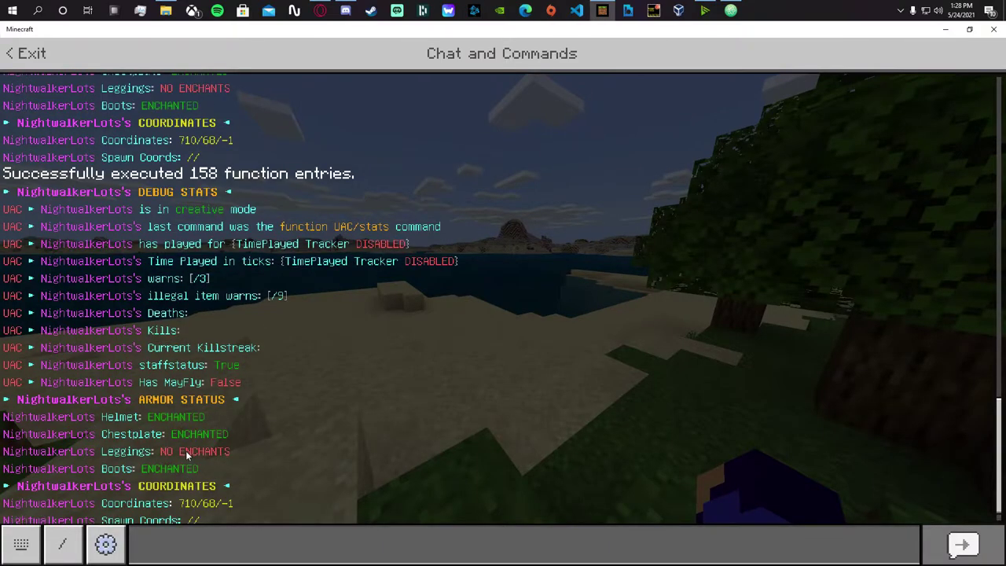
Check the armor status at the end of the chat and move the worn enchanted boots, golden chestplate and helmet to the hotbar.
scroll(185, 451, "down", 1)
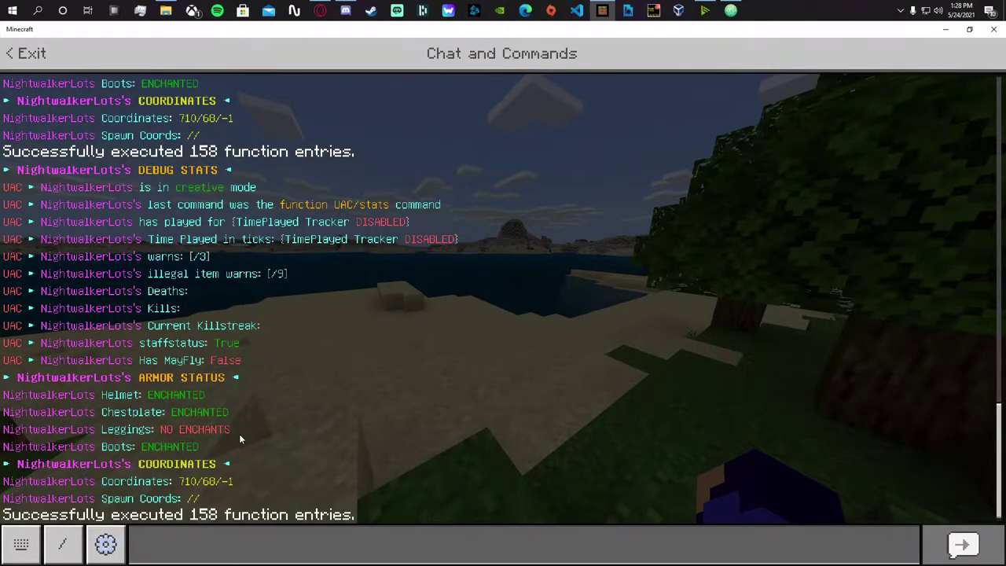
key("Escape")
key("e")
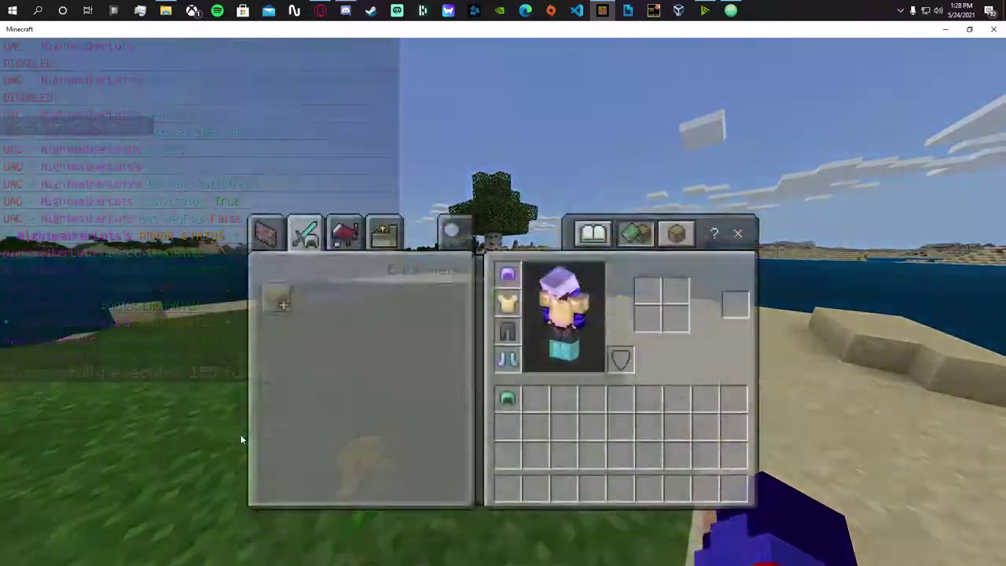
key("e")
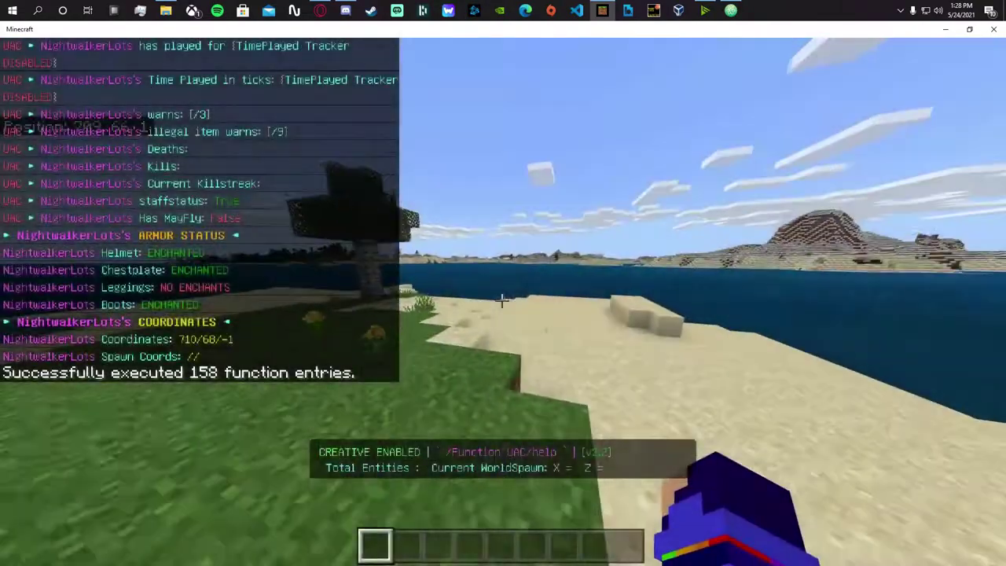
key("e")
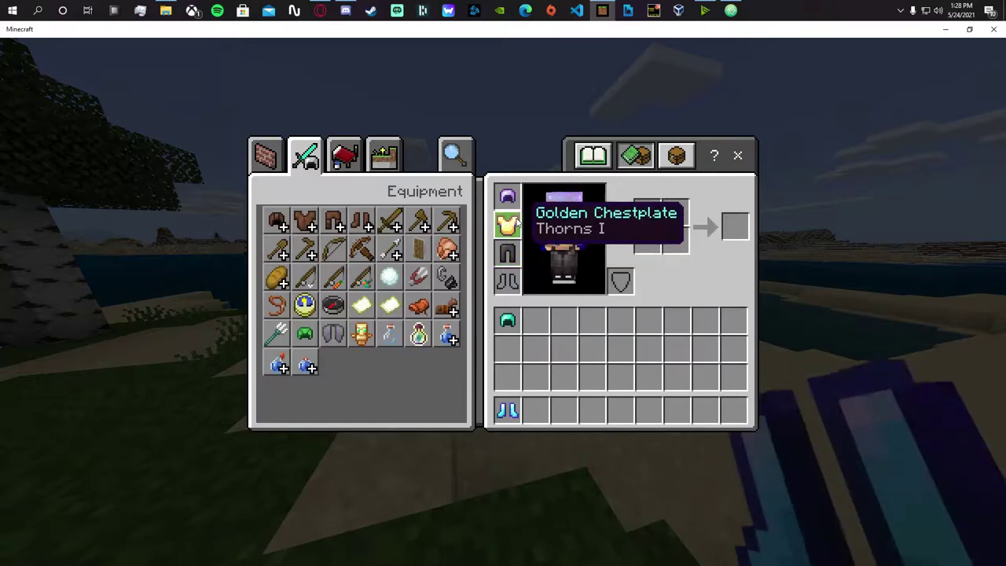
key("e")
Turn on the enchanted armor ban with /function toggle/enchanted_armor_disable-on.
type("t")
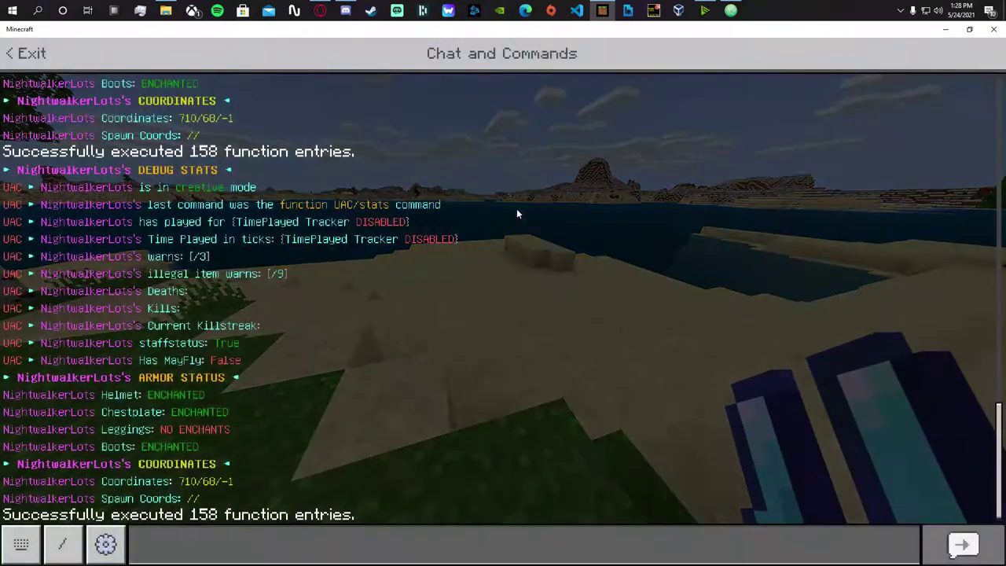
type("/function toggle/")
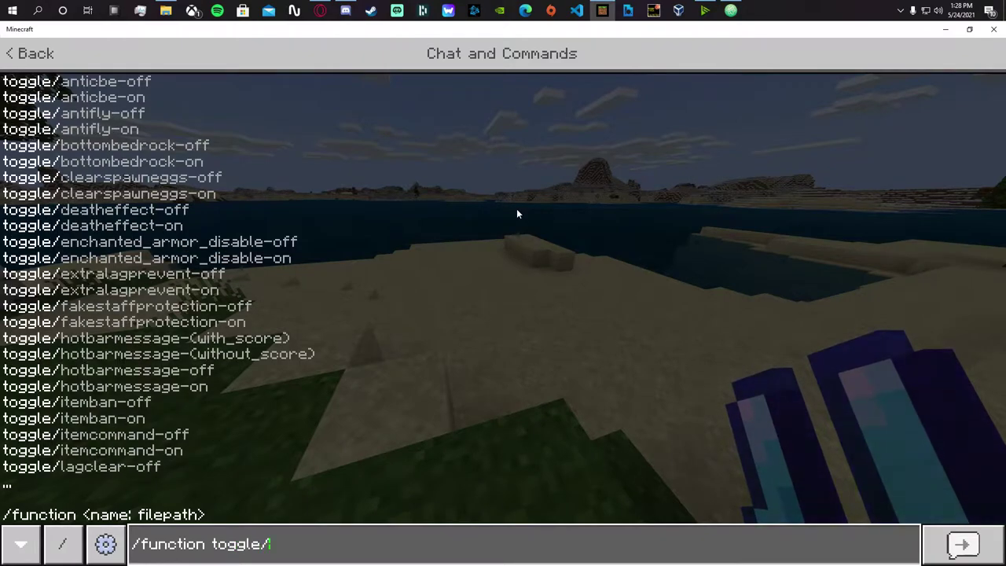
type("enchanted_armor_disable-on")
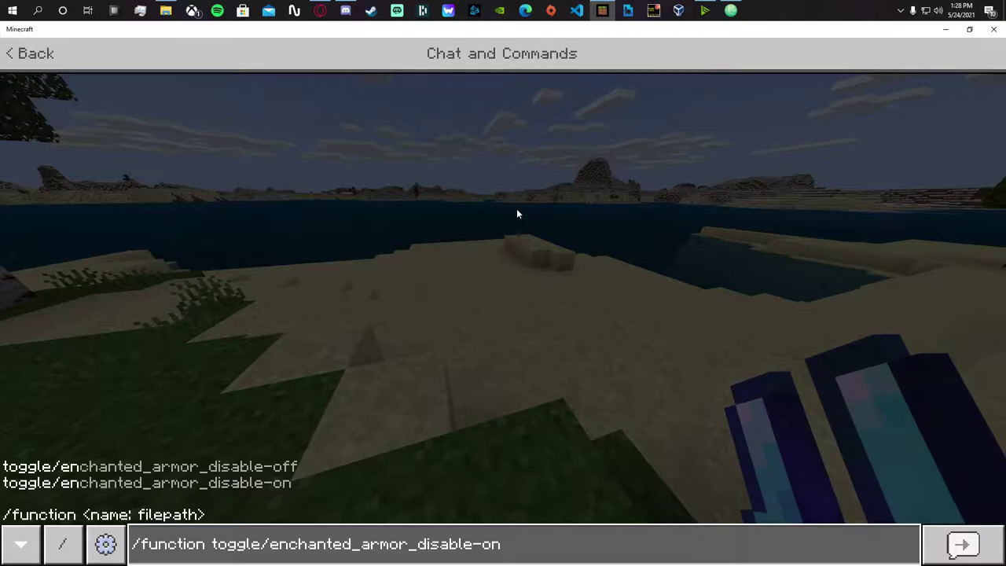
key("Return")
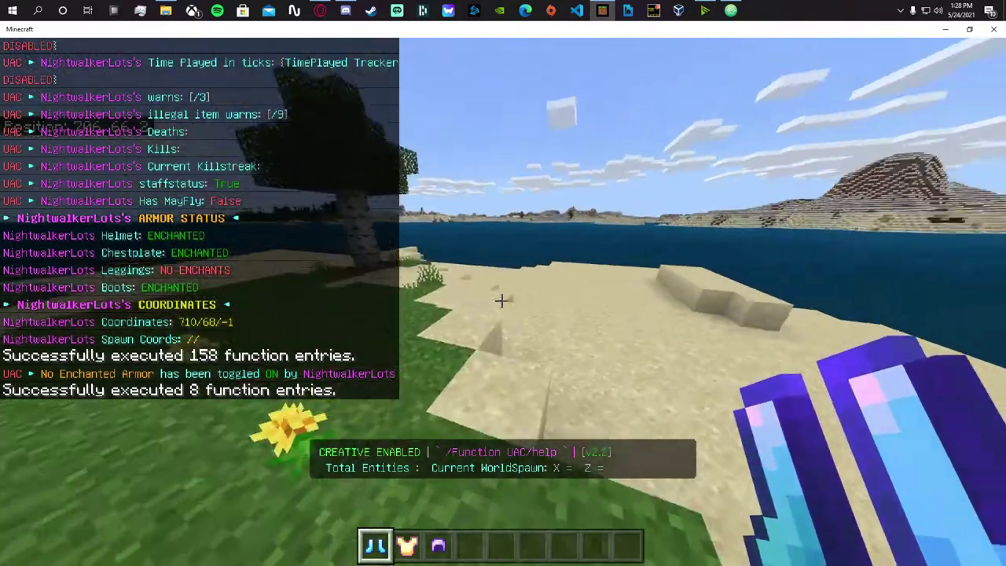
Wear the enchanted boots from the hotbar to test the ban and inspect the armor slots in the inventory.
key("e")
key("e")
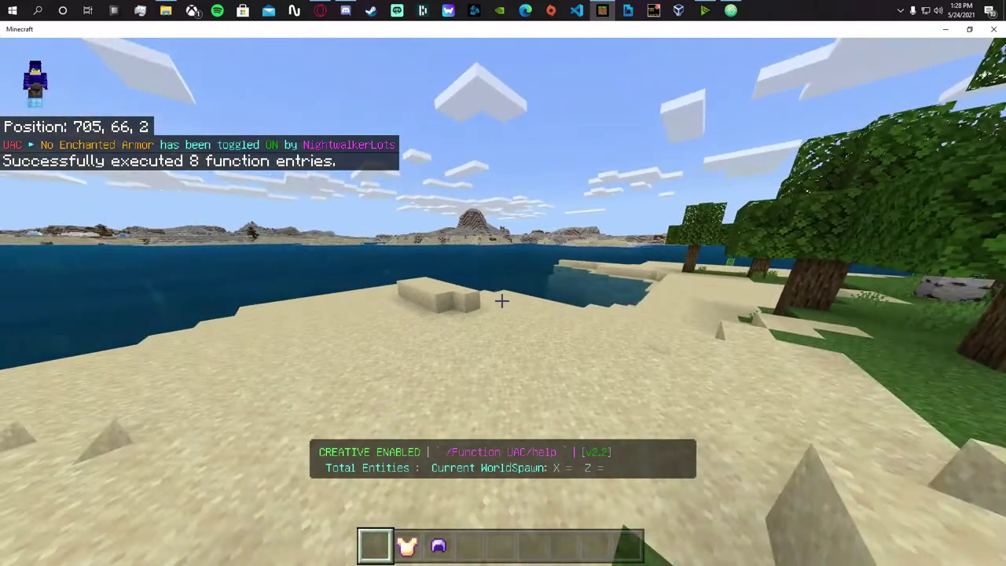
key("w")
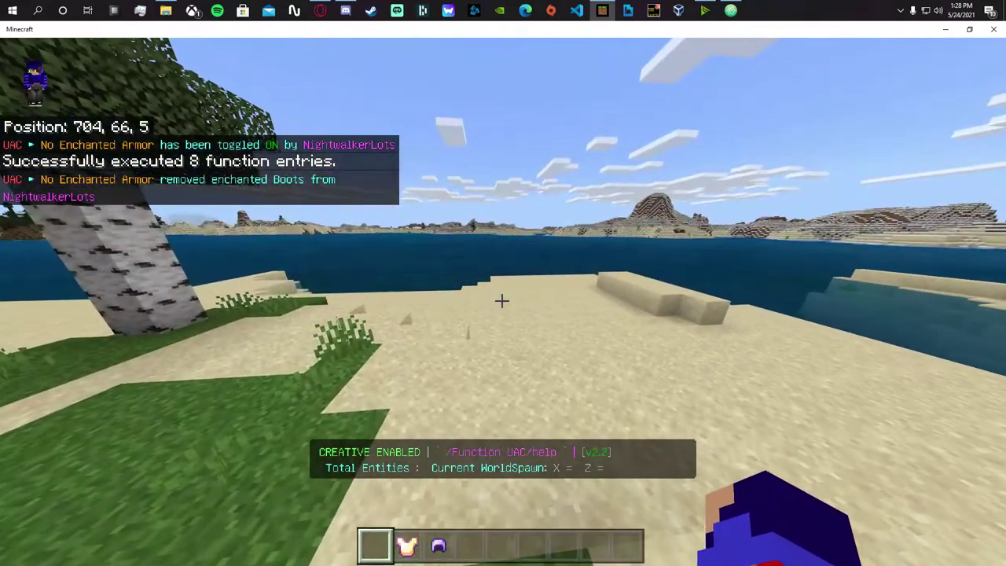
key("e")
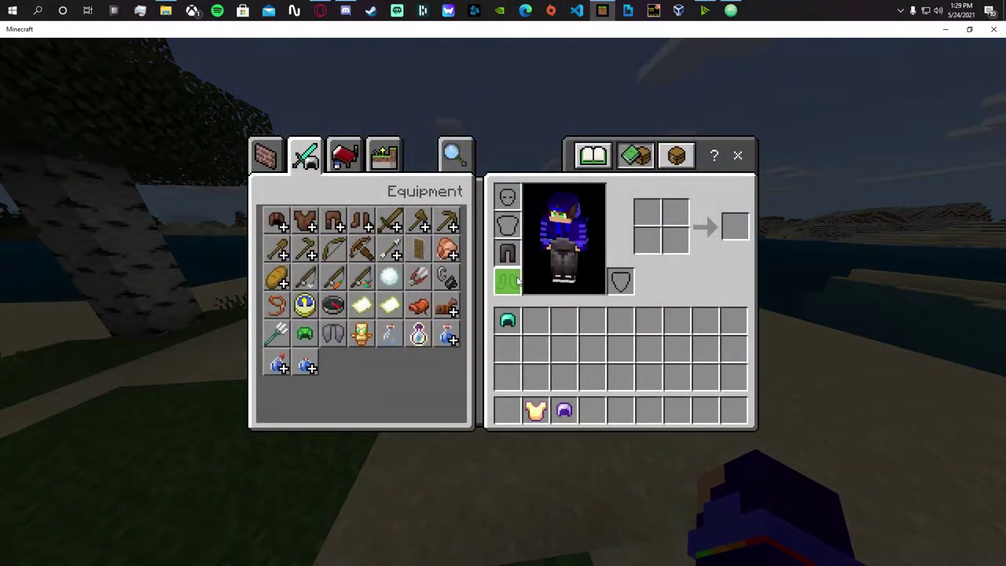
Put on the plain diamond helmet and swap it for the enchanted helmet in the hotbar to test the ban.
left_click(505, 321)
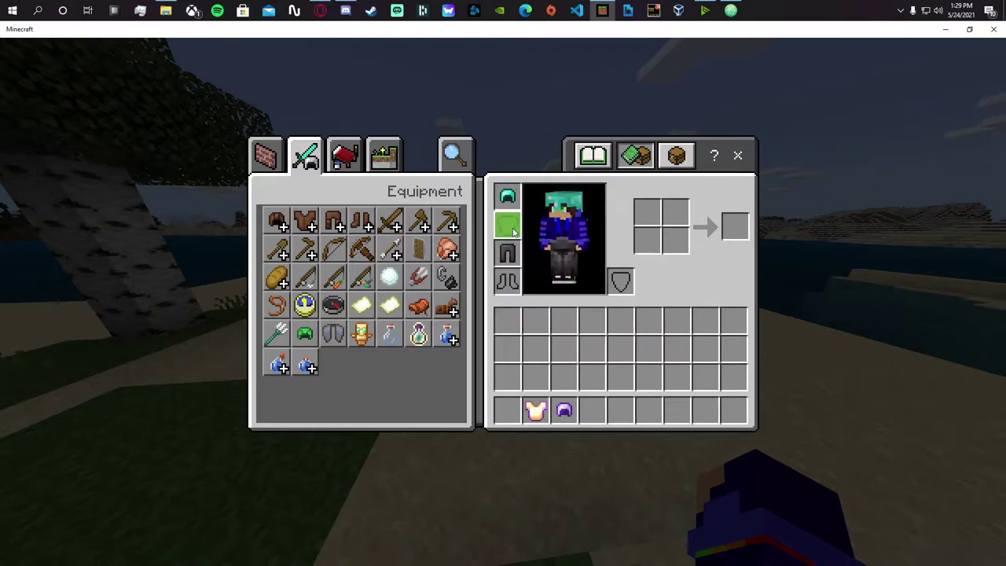
key("e")
key("w")
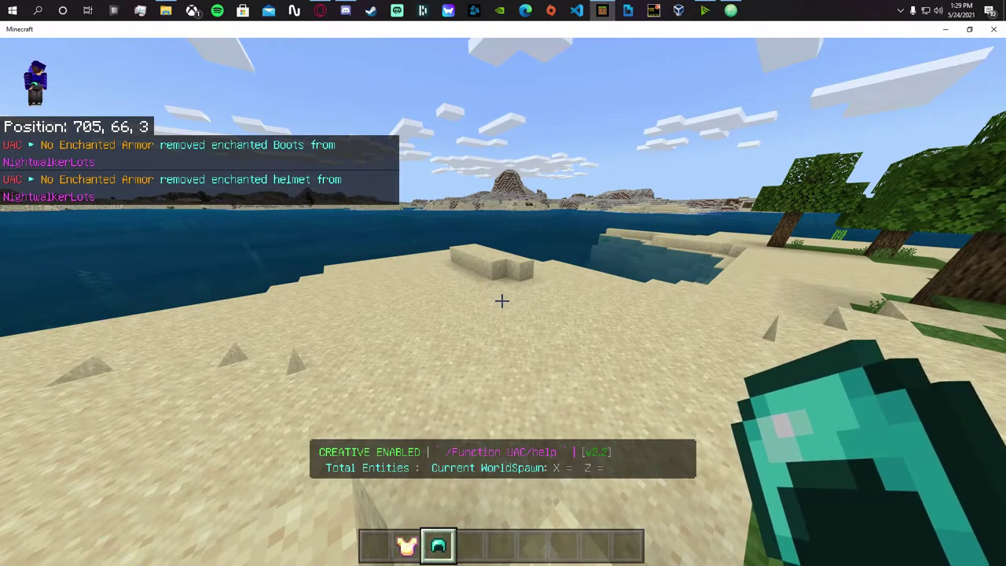
Wear the enchanted golden chestplate and review the No Enchanted Armor messages in the chat.
key("t")
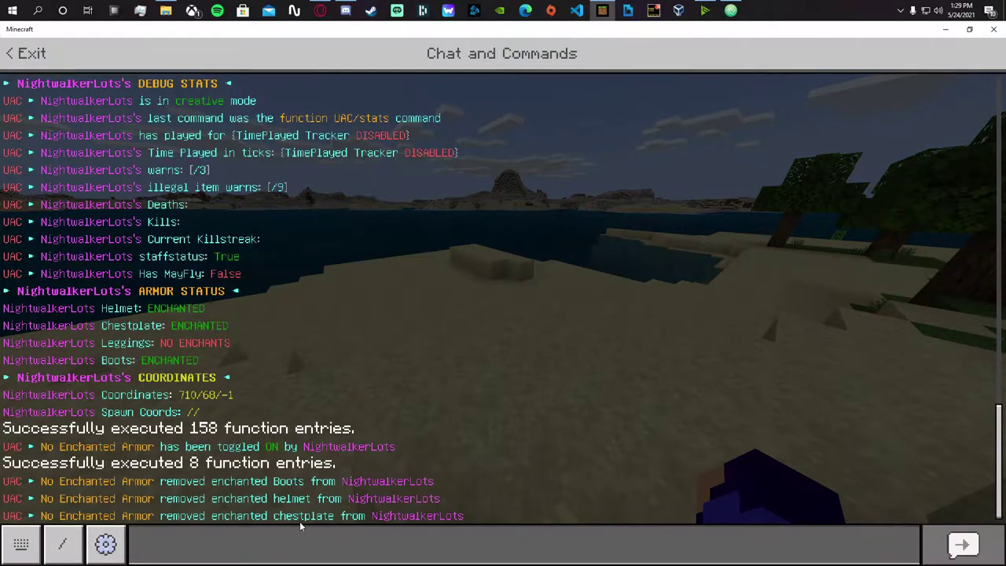
key("Escape")
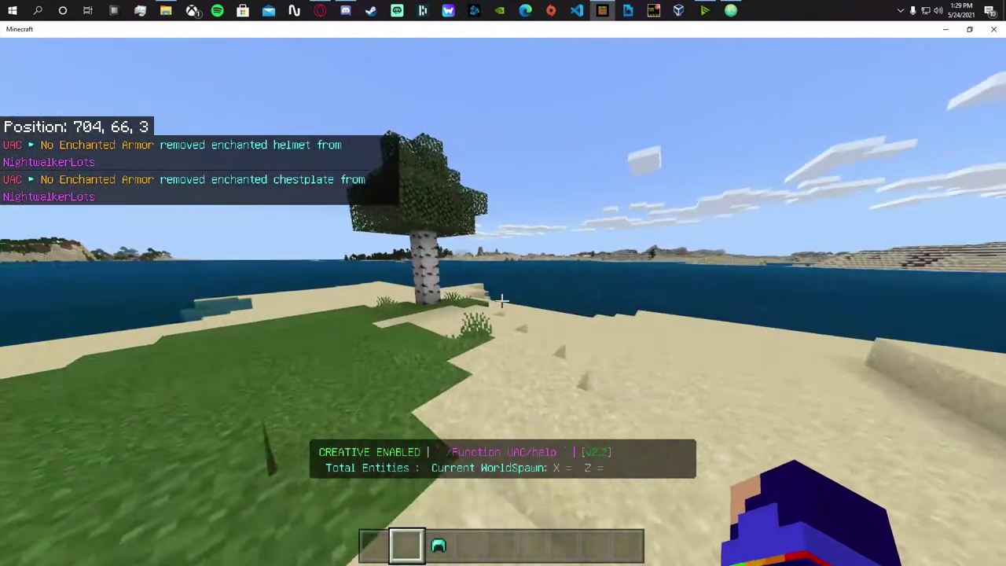
key("t")
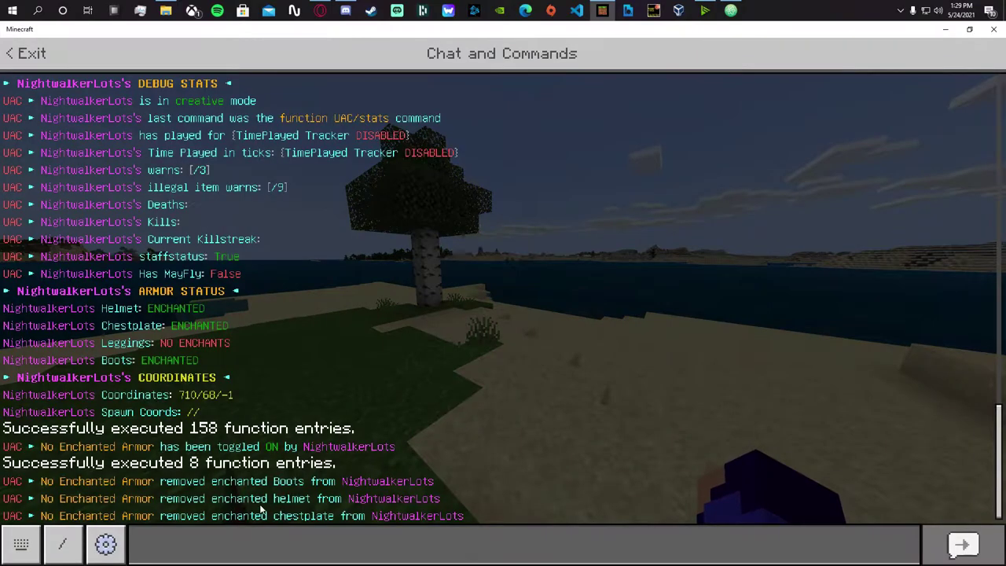
key("Escape")
Wear the plain diamond helmet from the hotbar and add a netherite chestplate from the creative equipment items.
right_click(502, 300)
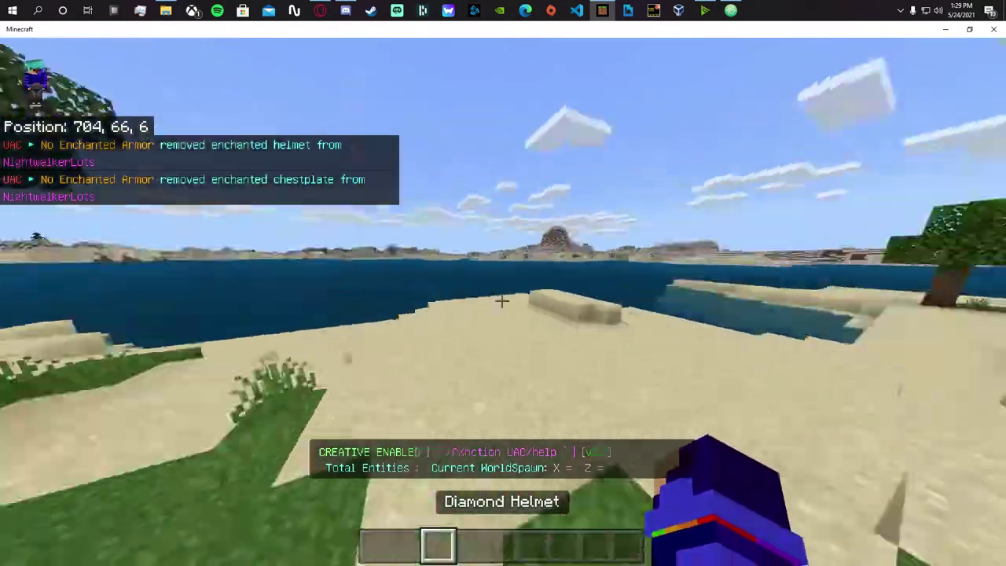
key("w")
key("w")
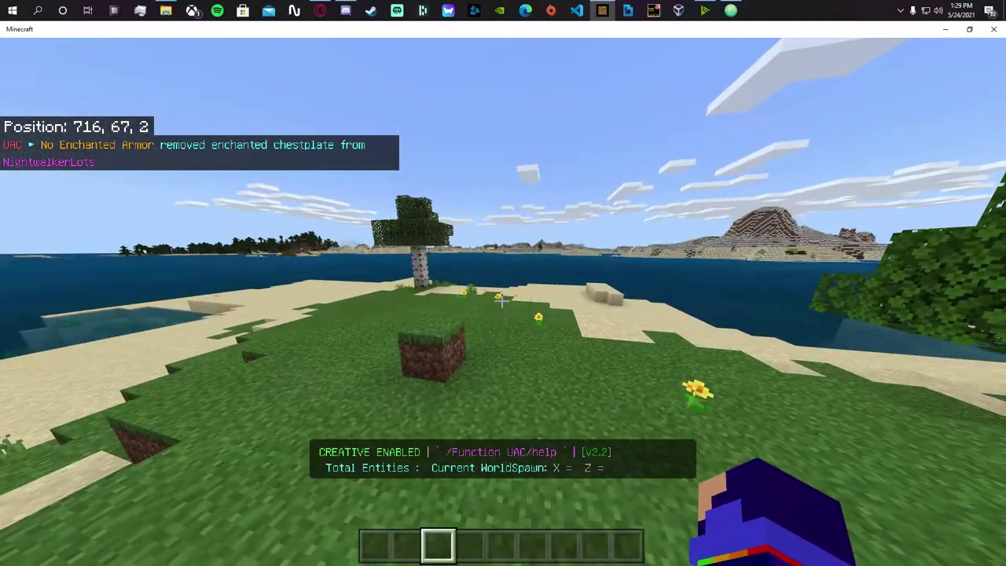
key("e")
left_click(305, 220)
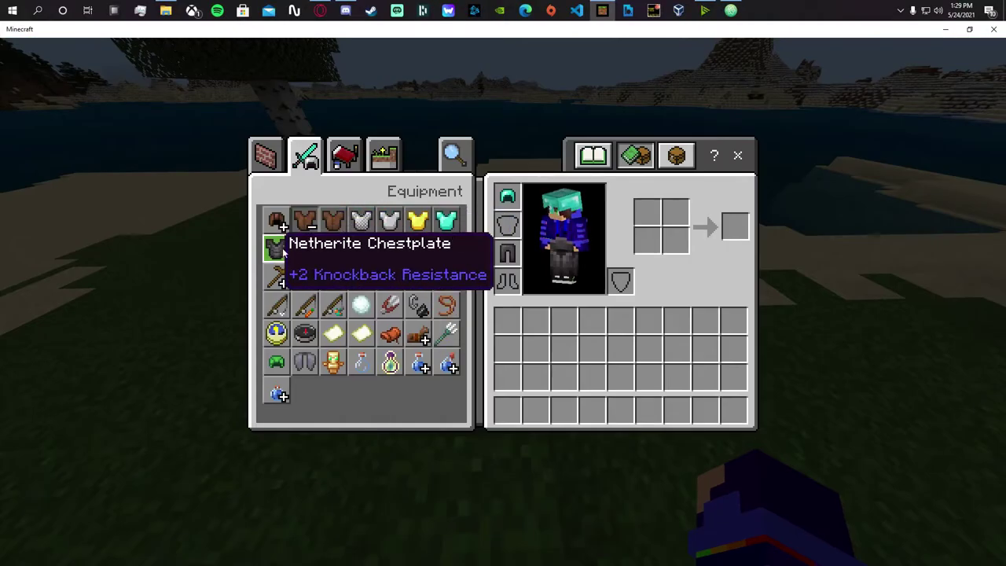
left_click(296, 248)
key("e")
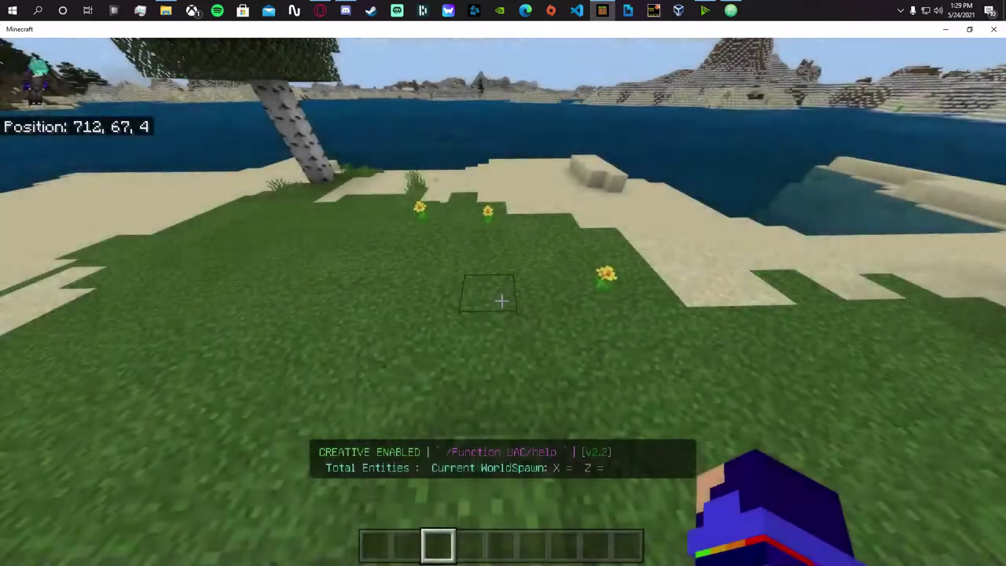
Move the diamond helmet to the hotbar, enchant it with /enchant @s projectile_protection, and put it on.
key("e")
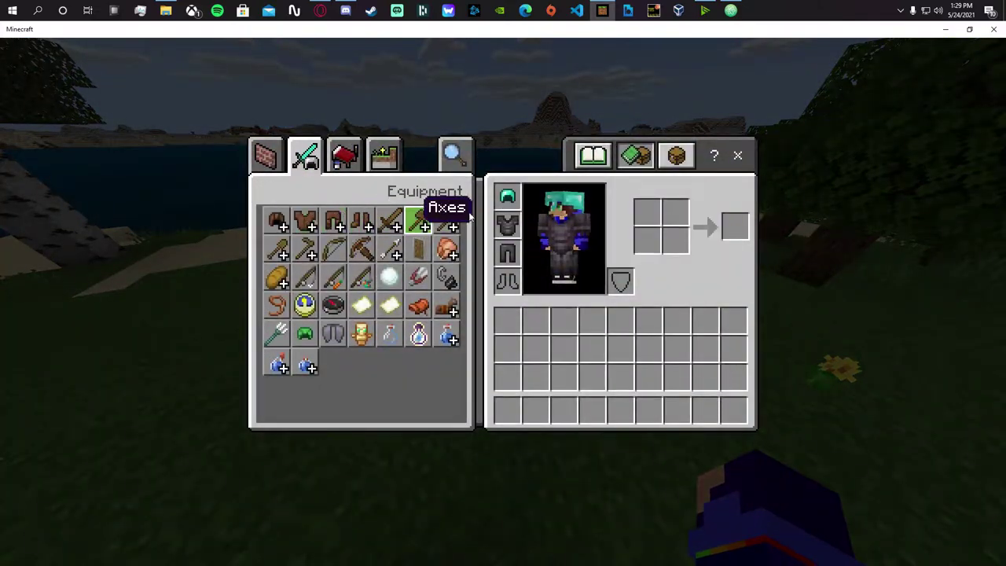
key("e")
key("1")
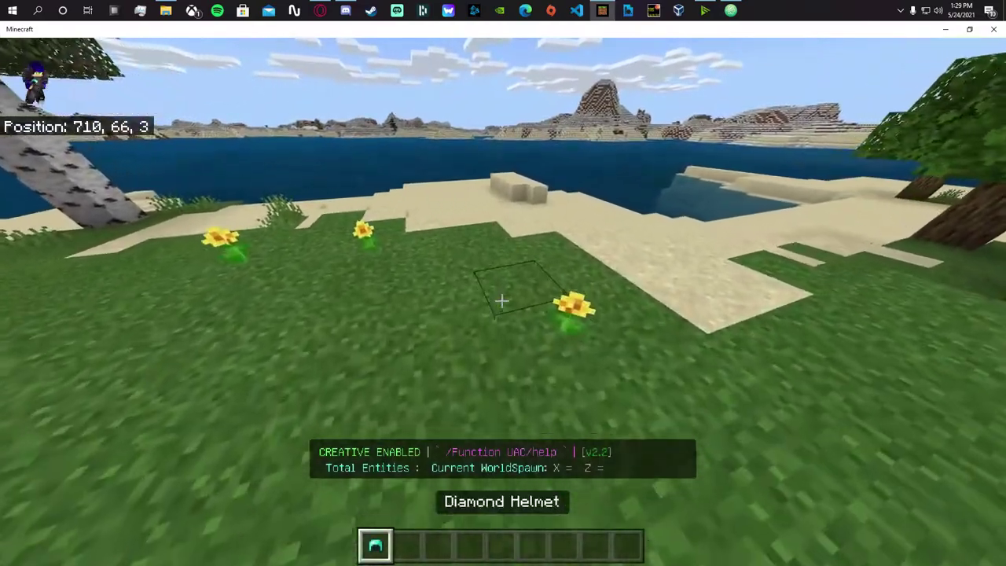
key("t")
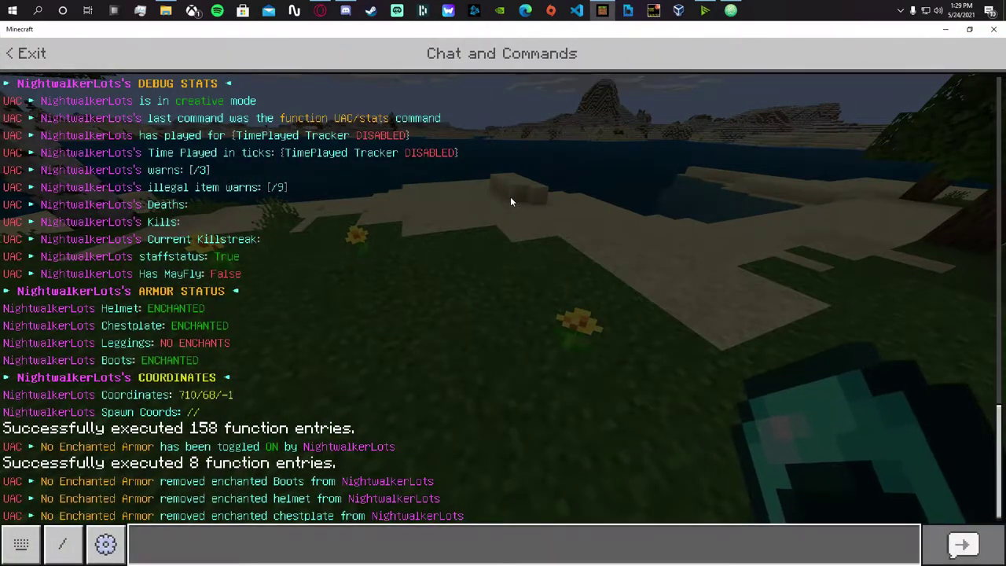
type("/enchant @s projectile_protection")
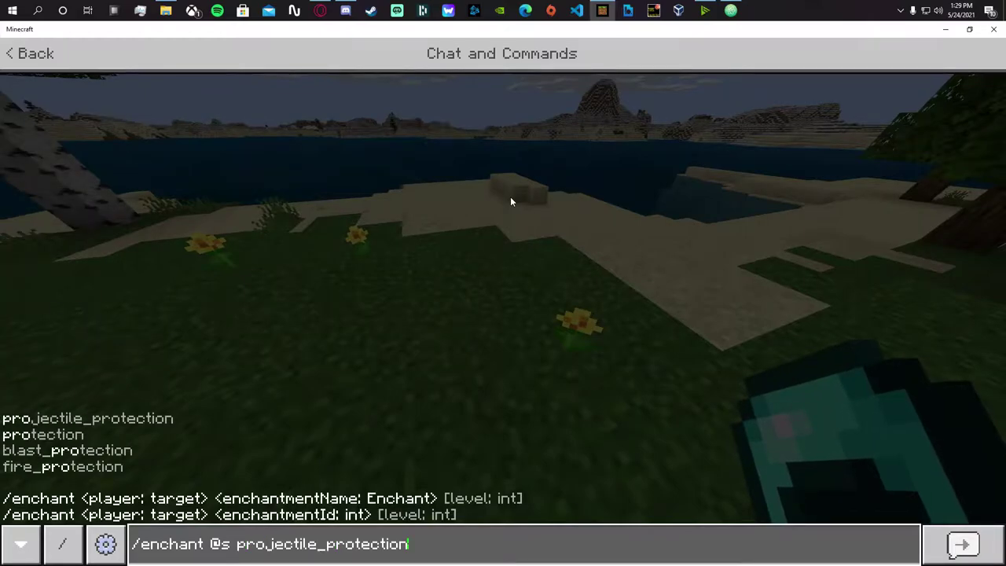
key("Return")
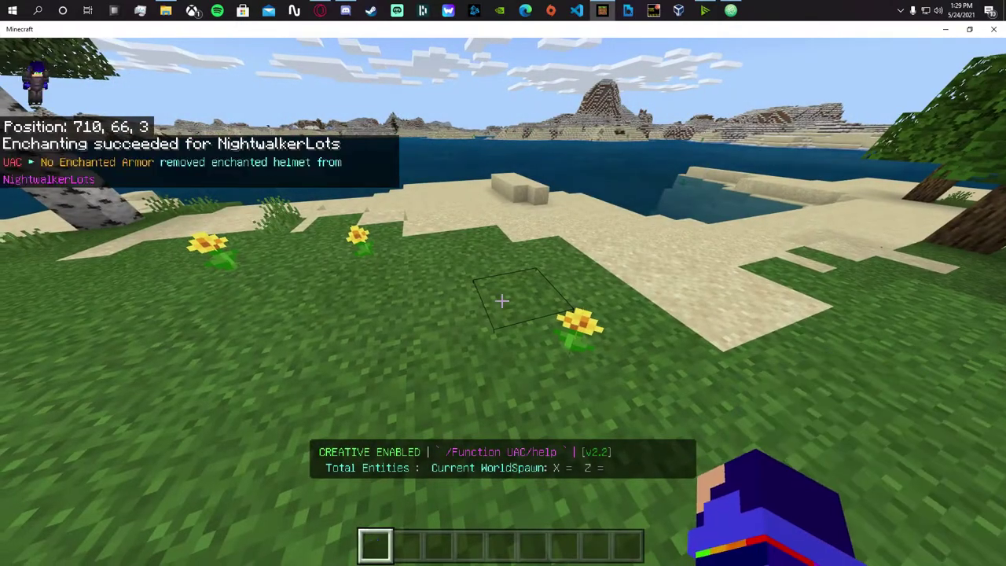
Check the chat for the No Enchanted Armor response to the newly enchanted helmet.
key("w")
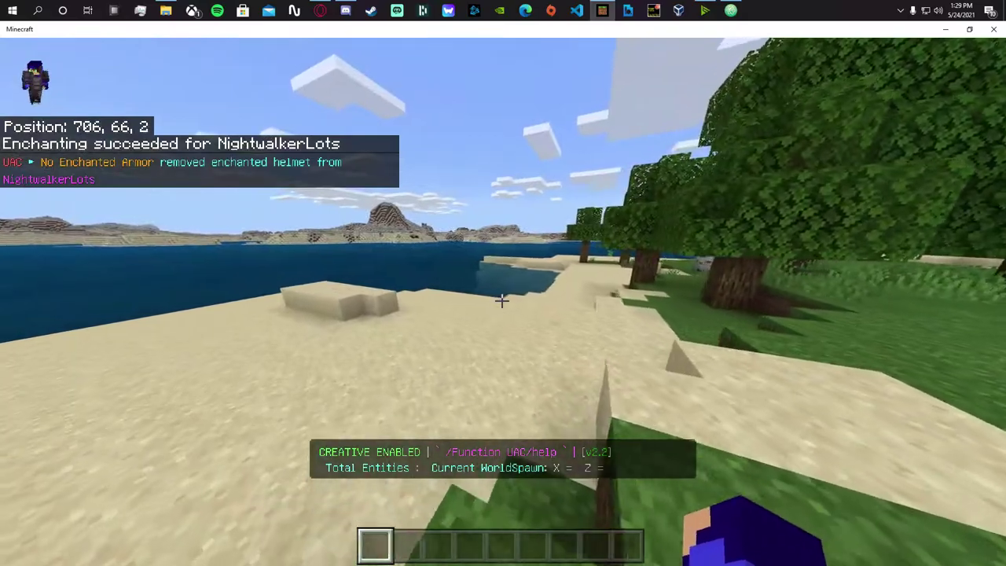
key("w")
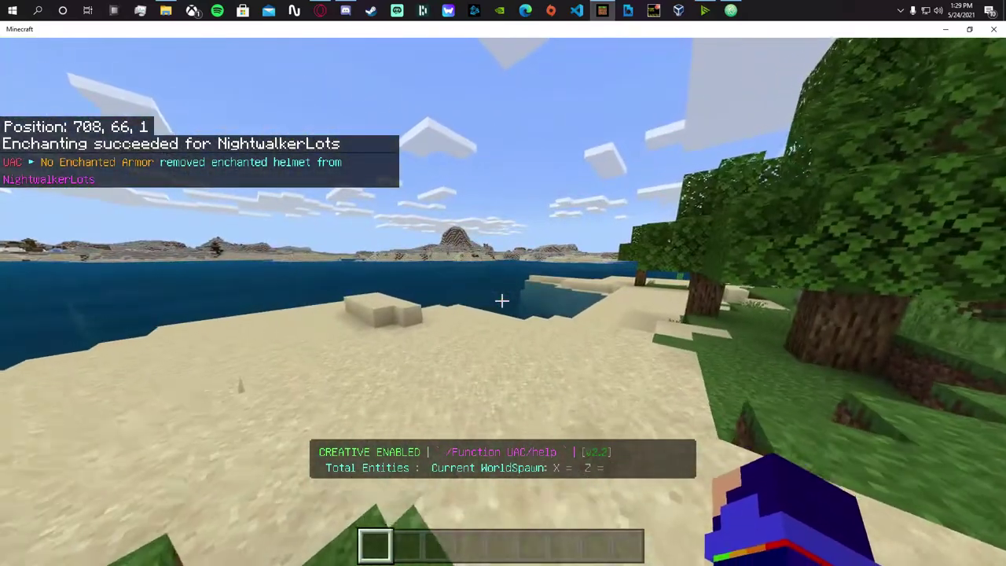
key("t")
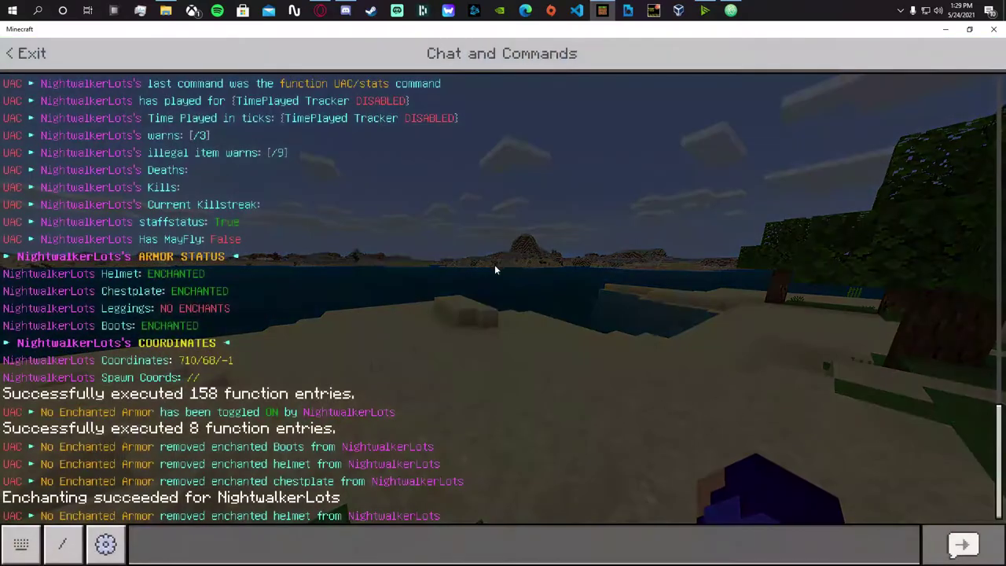
key("Escape")
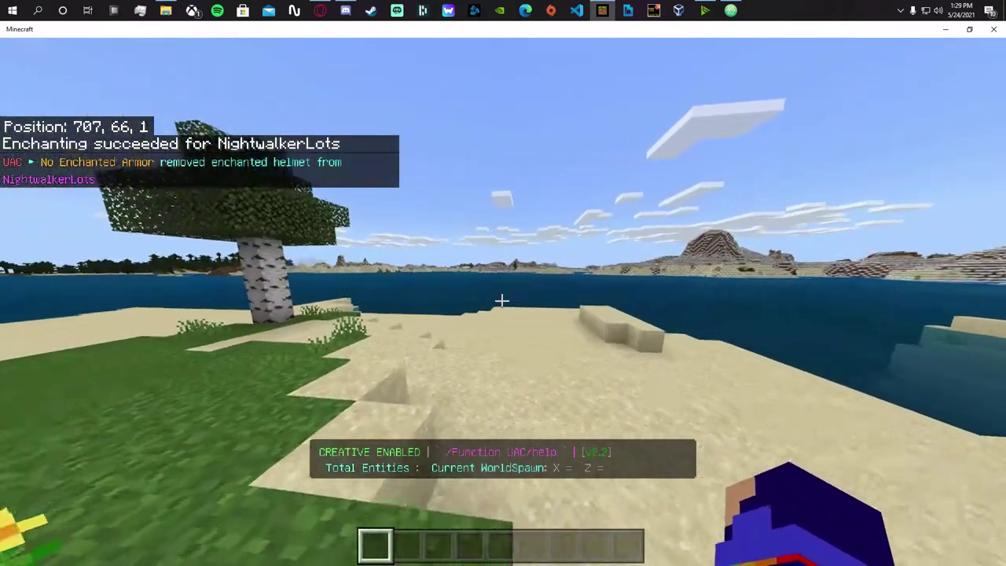
key("w")
key("w")
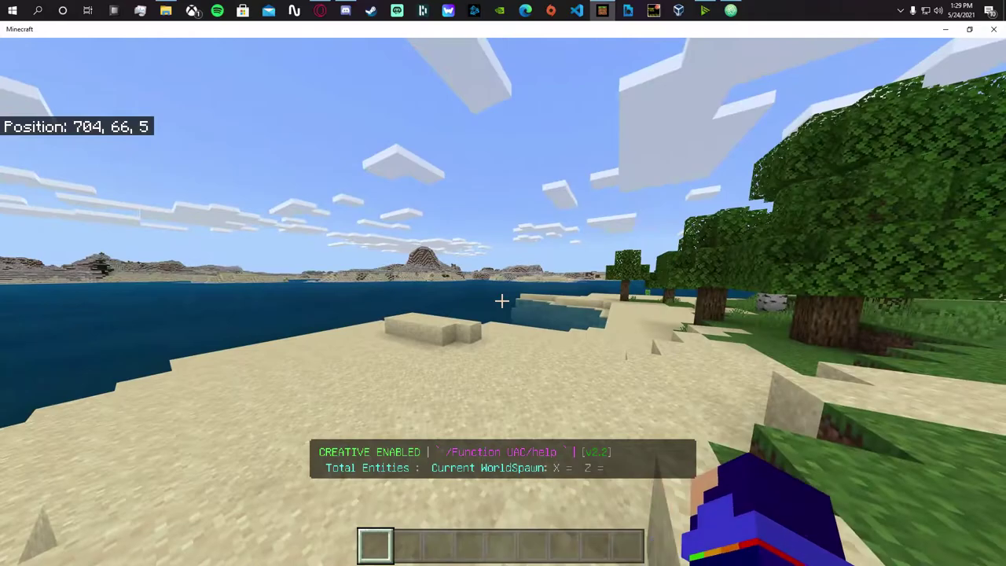
Take off the netherite leggings and chestplate in the inventory.
key("e")
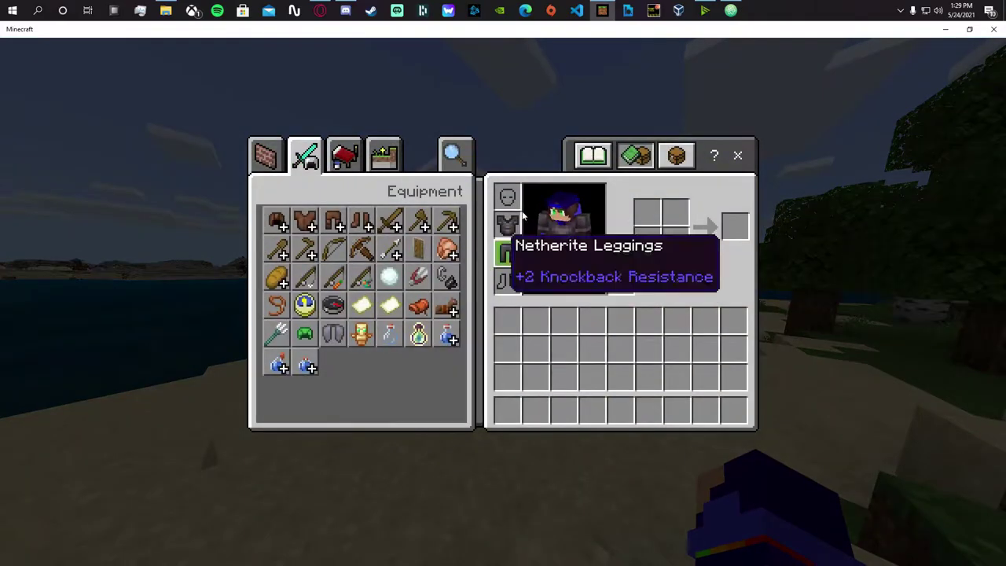
key("e")
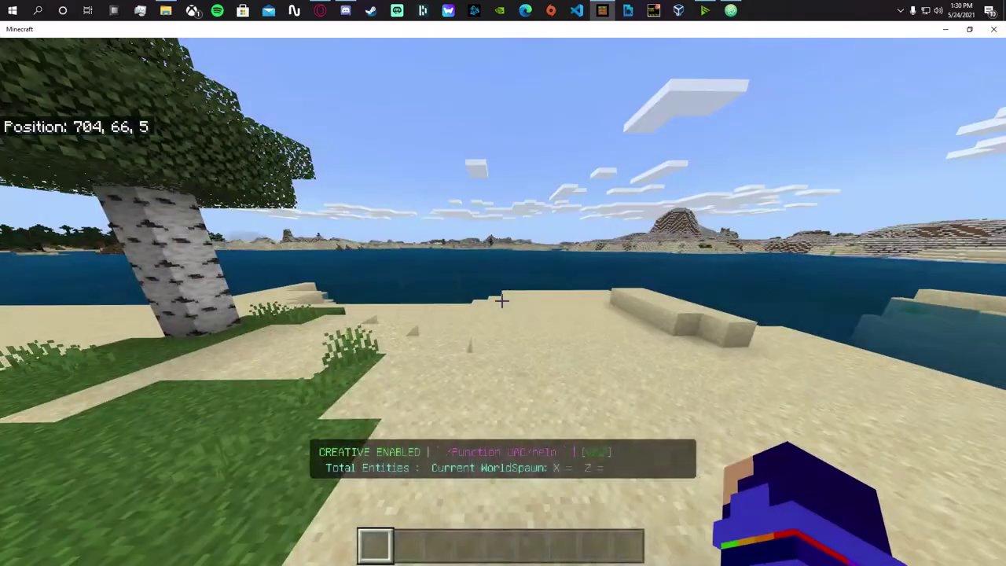
key("t")
key("Escape")
key("e")
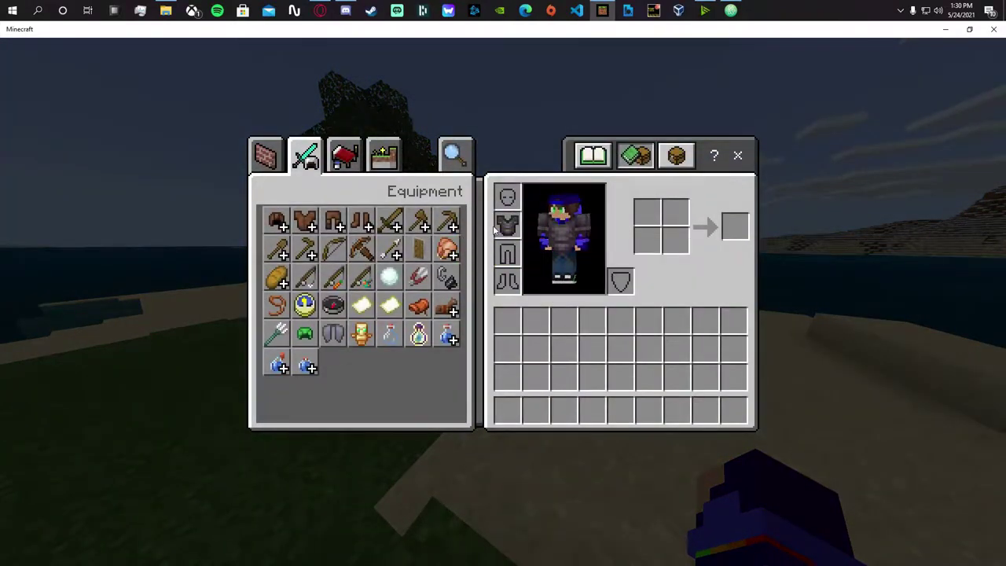
key("e")
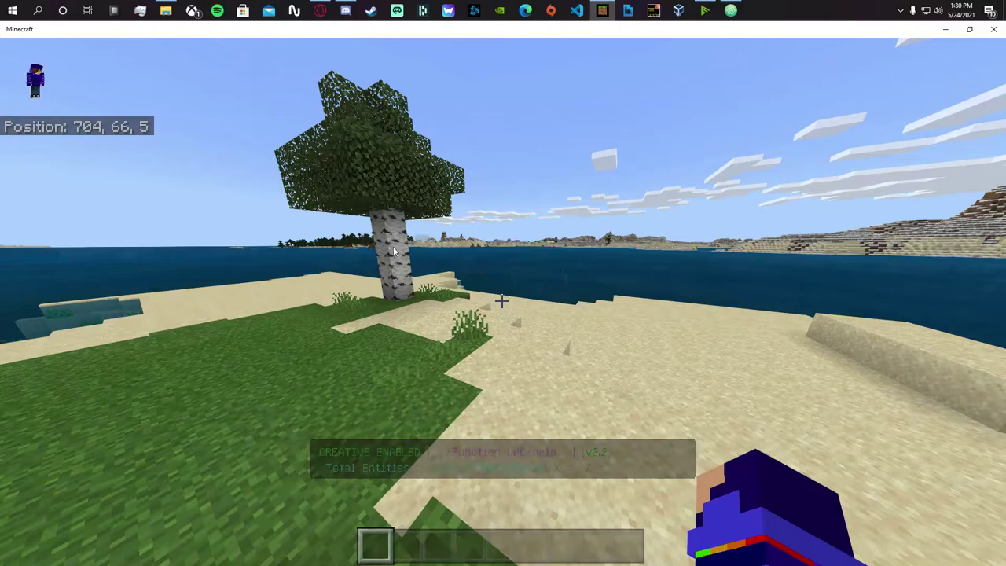
Run /function toggle/enchanted_armor_disable-off to turn off No Enchanted Armor.
key("slash")
type("function ")
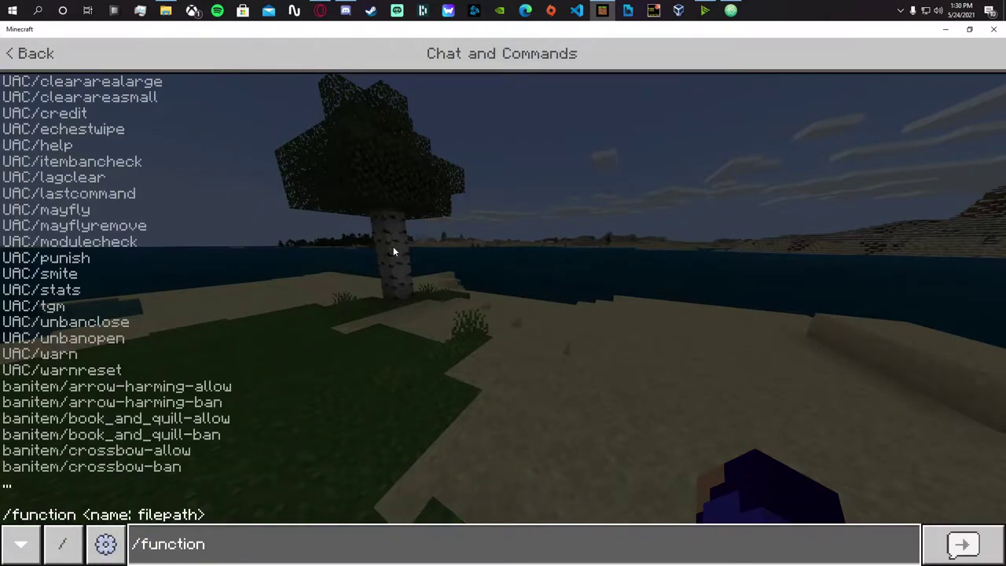
type("toggle/")
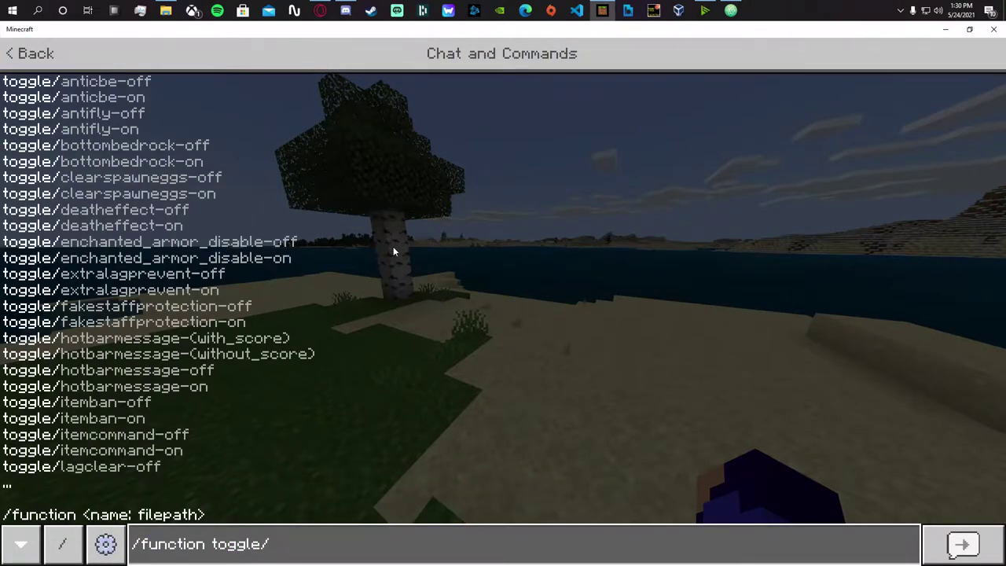
type("fo")
key("BackSpace")
type("en")
key("Tab")
key("Return")
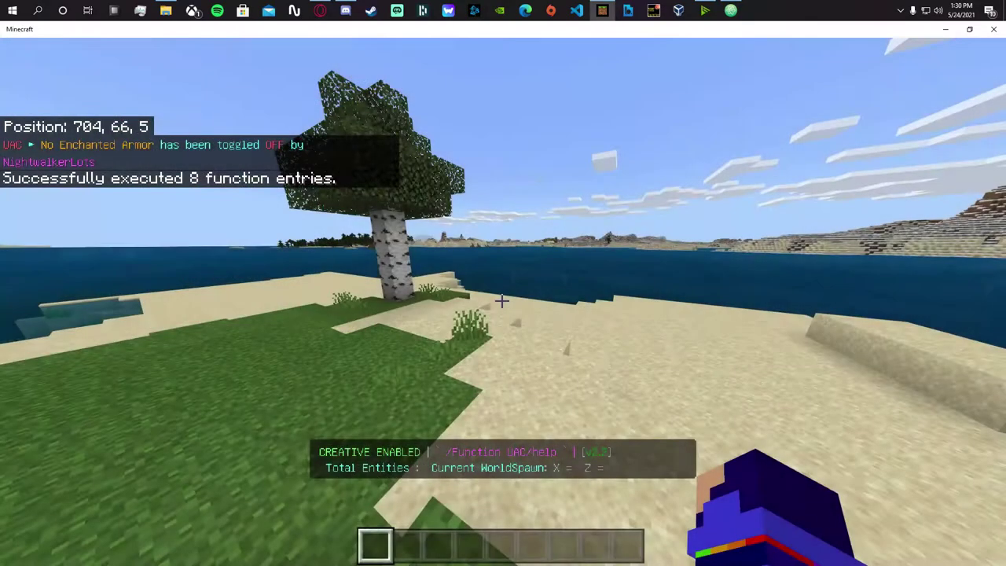
Take netherite leggings from the creative equipment items, enchant them with Projectile Protection I, and put them on.
key("e")
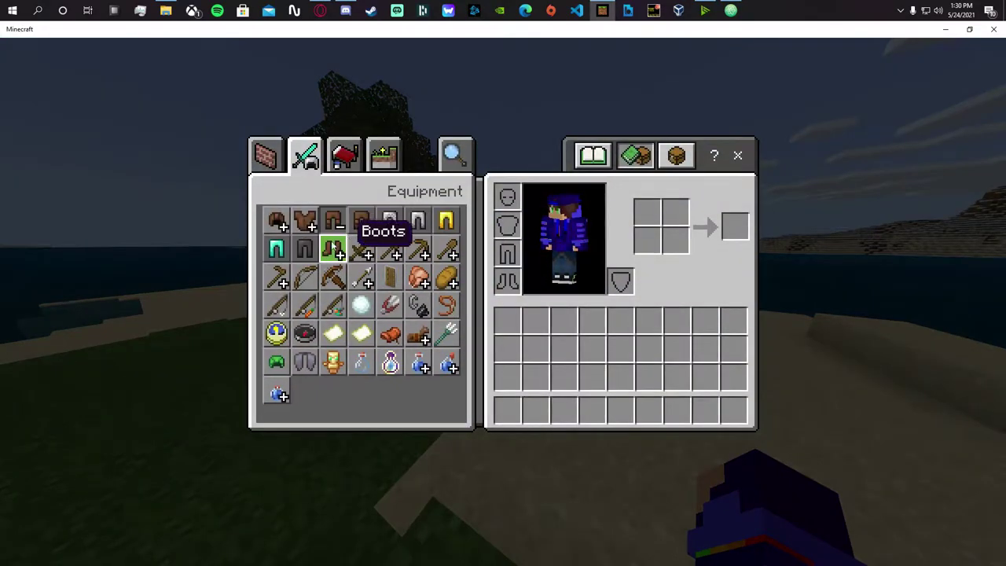
key("Escape")
key("t")
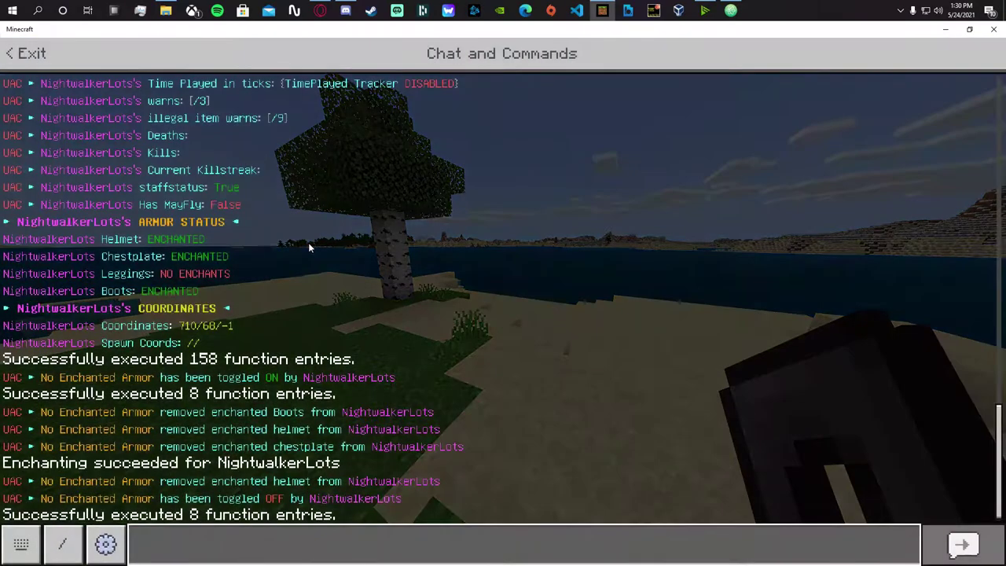
key("Up")
key("Return")
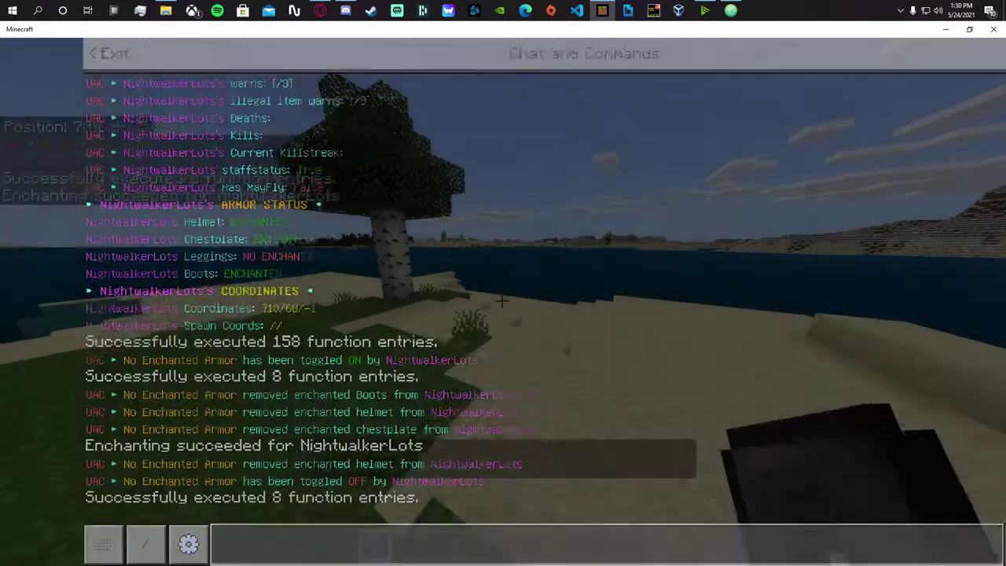
key("e")
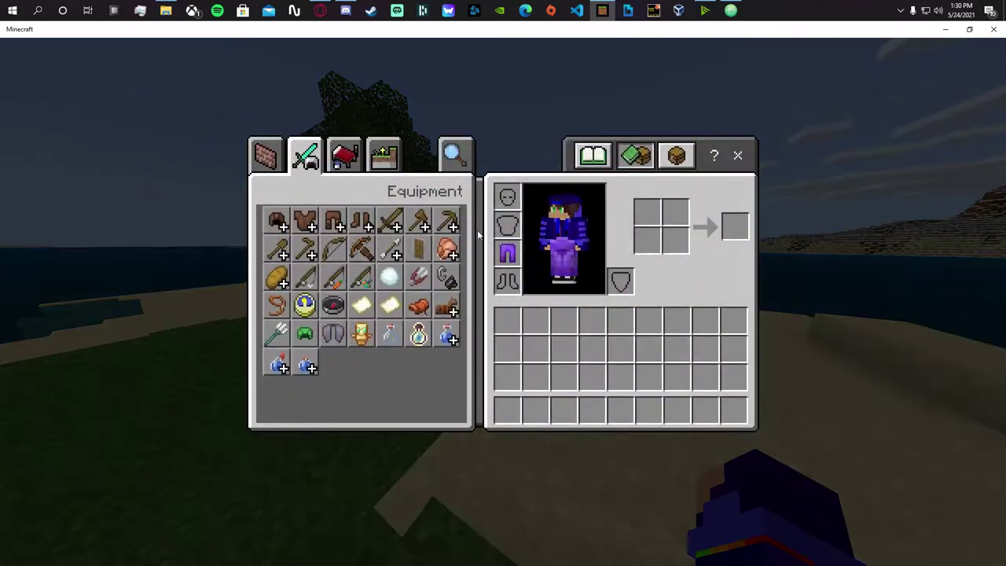
key("e")
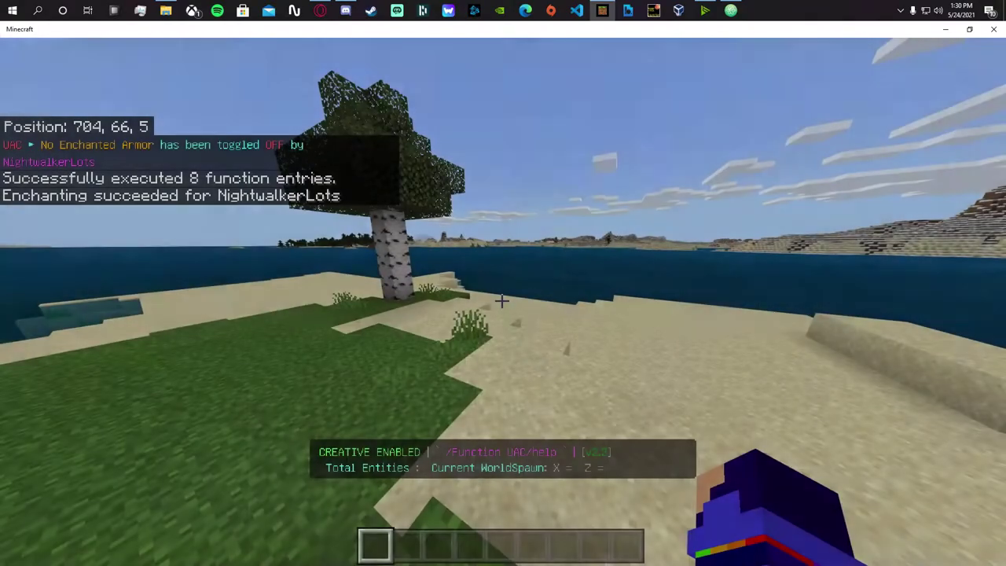
Run the UAC stats function and check the armor status of the enchanted leggings in the chat.
key("t")
key("Up")
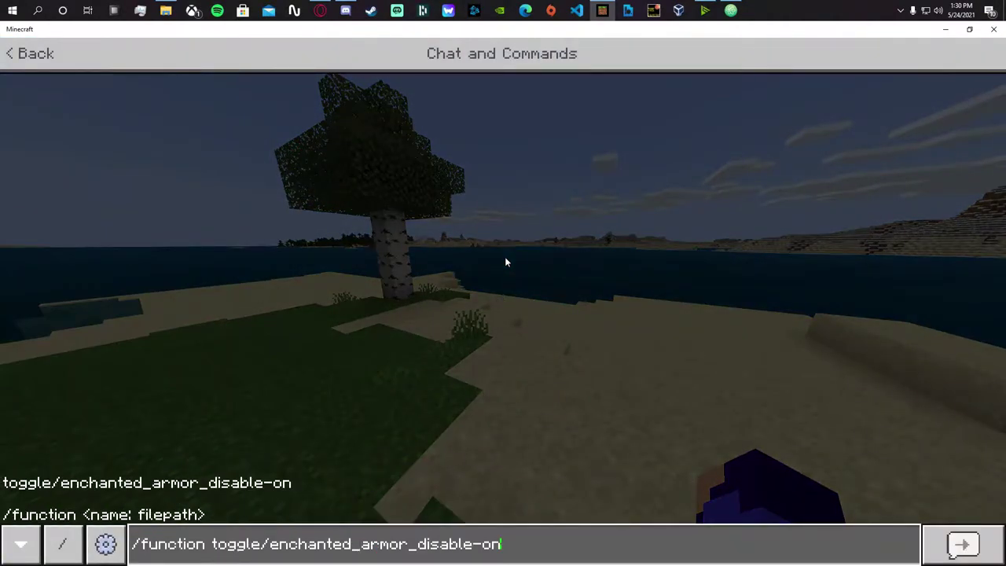
key("Return")
key("t")
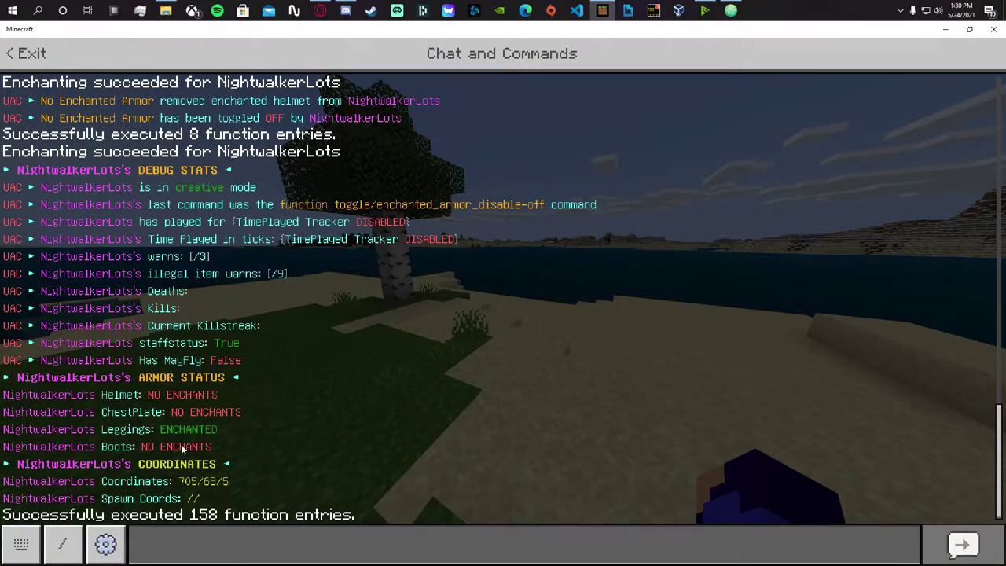
key("Escape")
key("w")
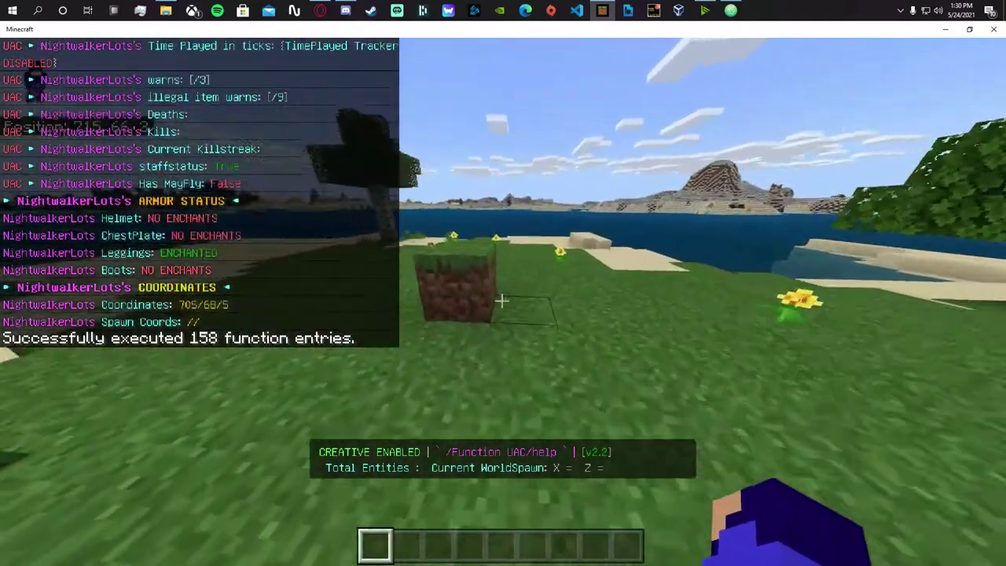
key("t")
key("Escape")
key("w")
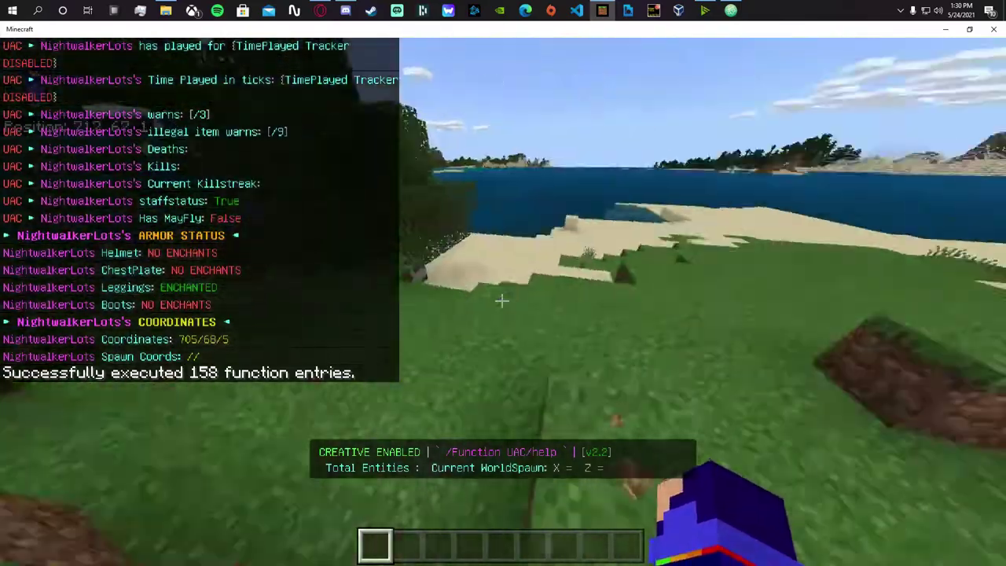
right_click(502, 300)
key("space")
key("w")
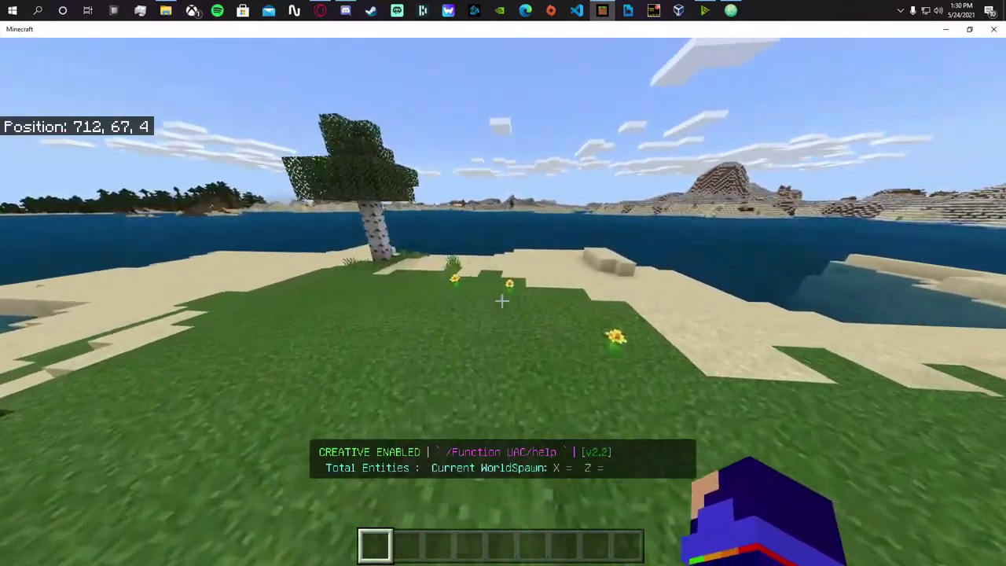
key("e")
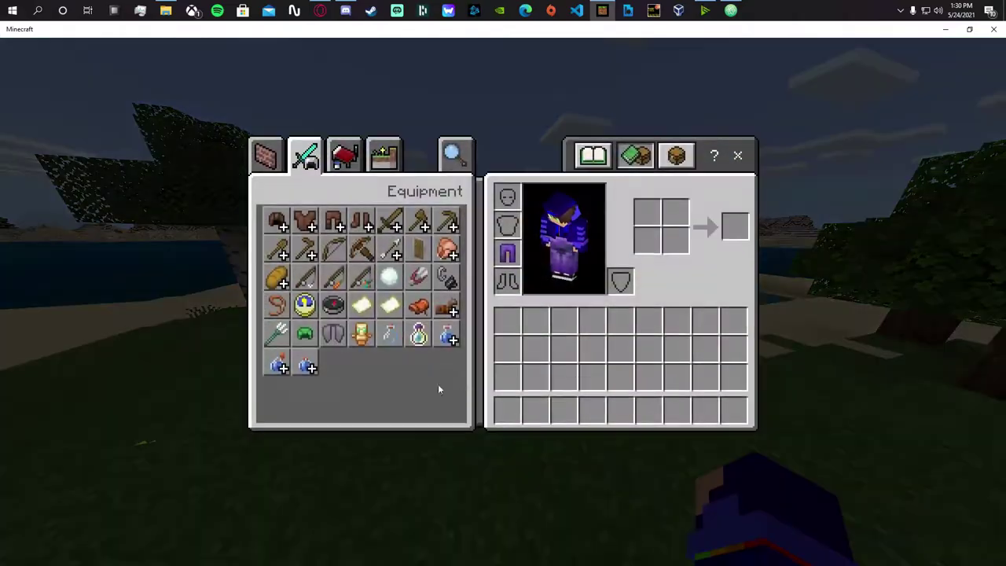
key("e")
key("w")
key("w")
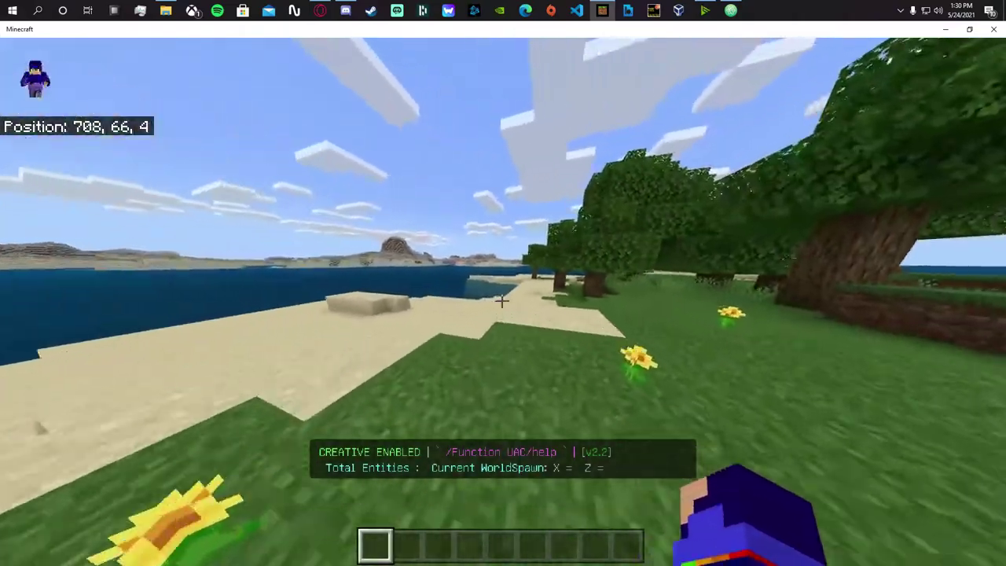
key("w")
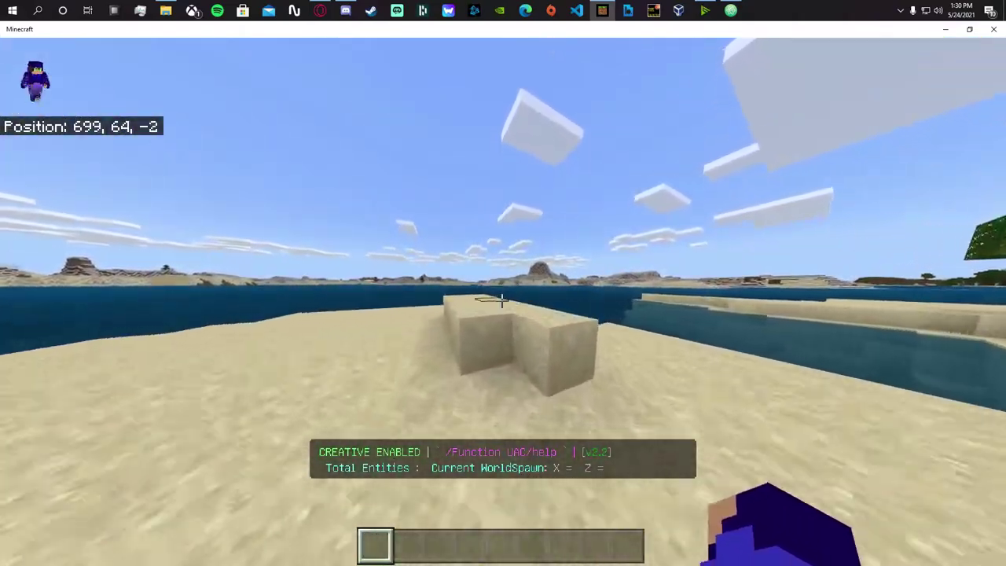
key("w")
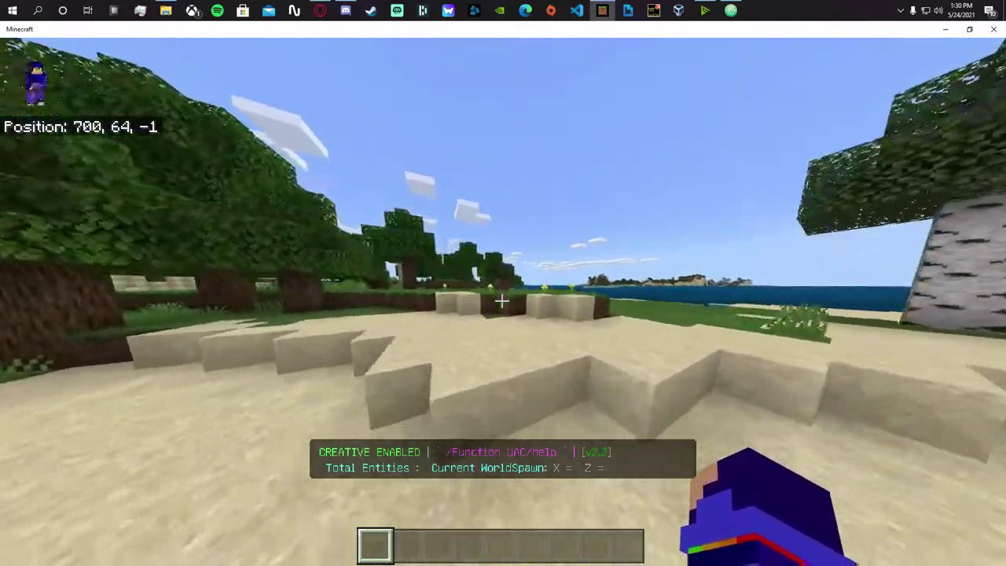
key("e")
key("e")
key("w")
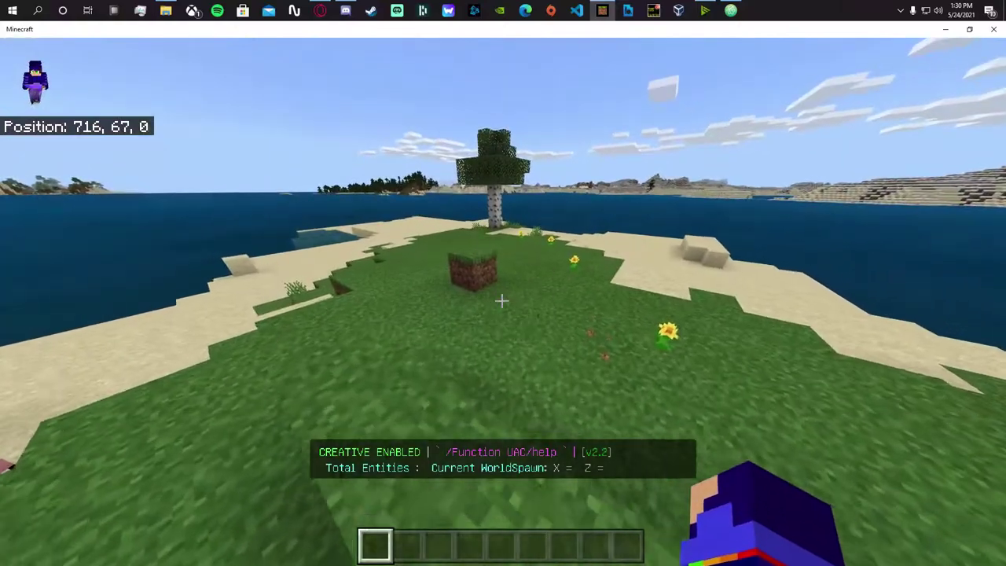
Run /function UAC/itembancheck and read the item ban status in the chat.
key("t")
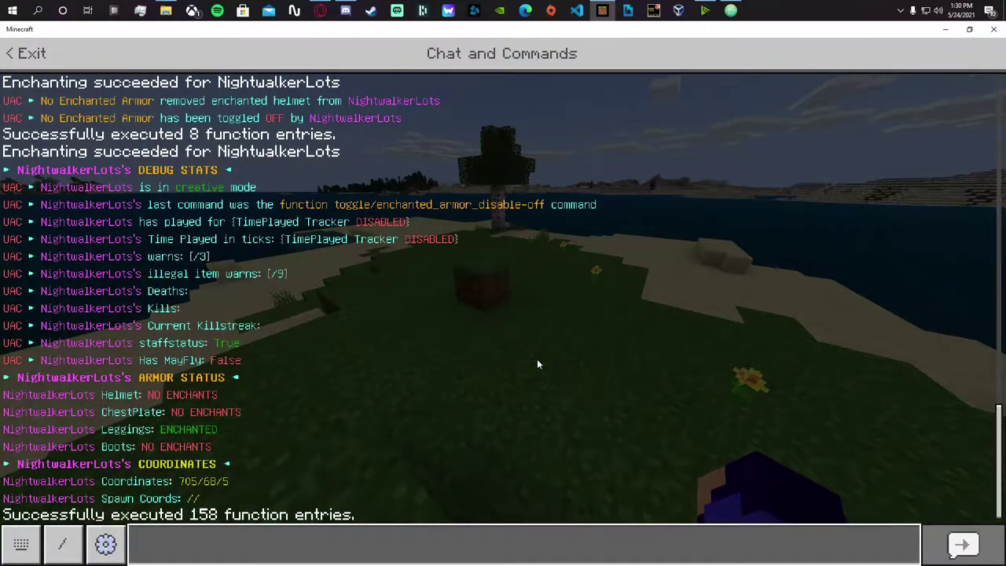
type("/function ")
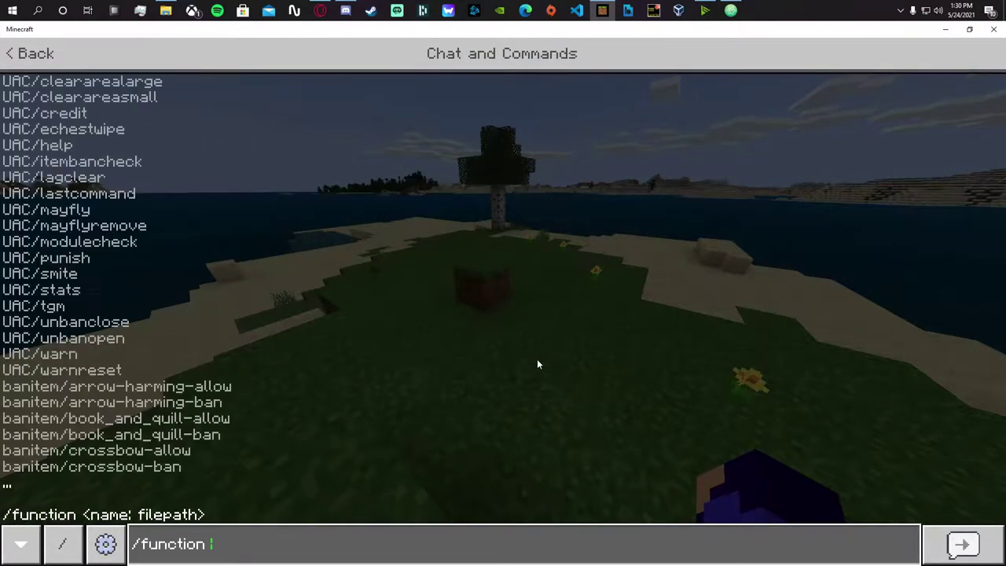
type("UAC/")
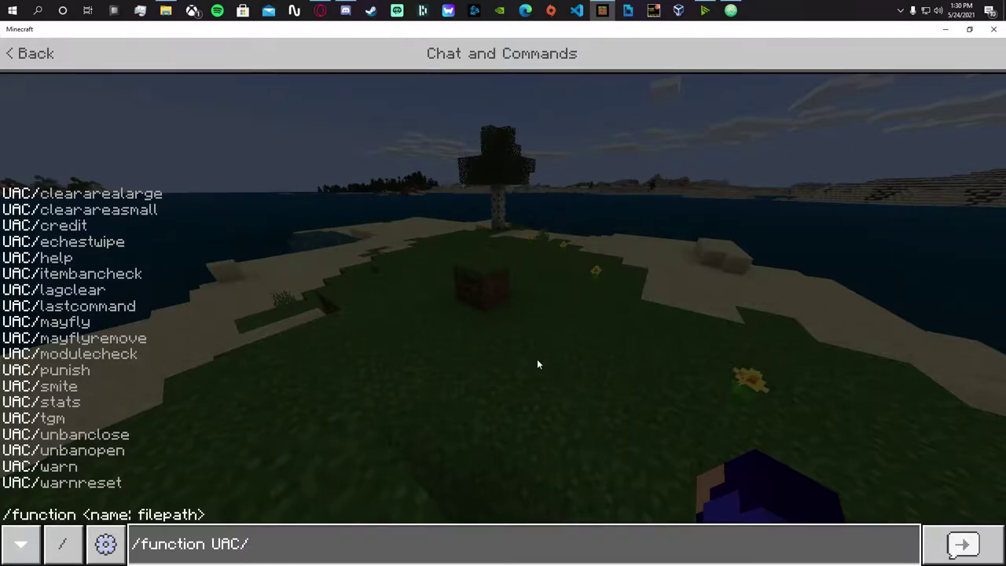
type("itembancheck")
key("Return")
key("t")
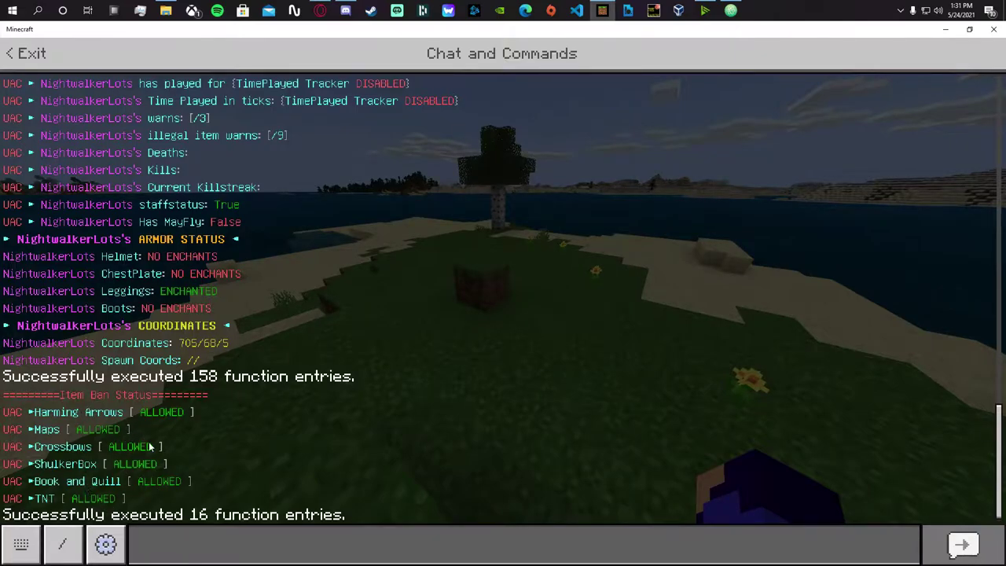
key("Escape")
Inspect the enchantment on the worn netherite leggings in the inventory.
key("w")
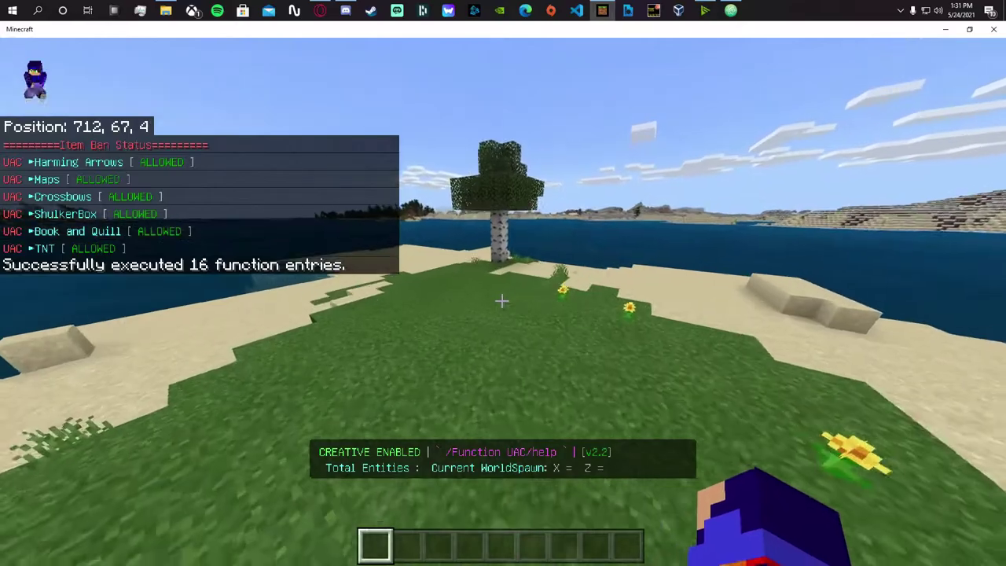
key("w")
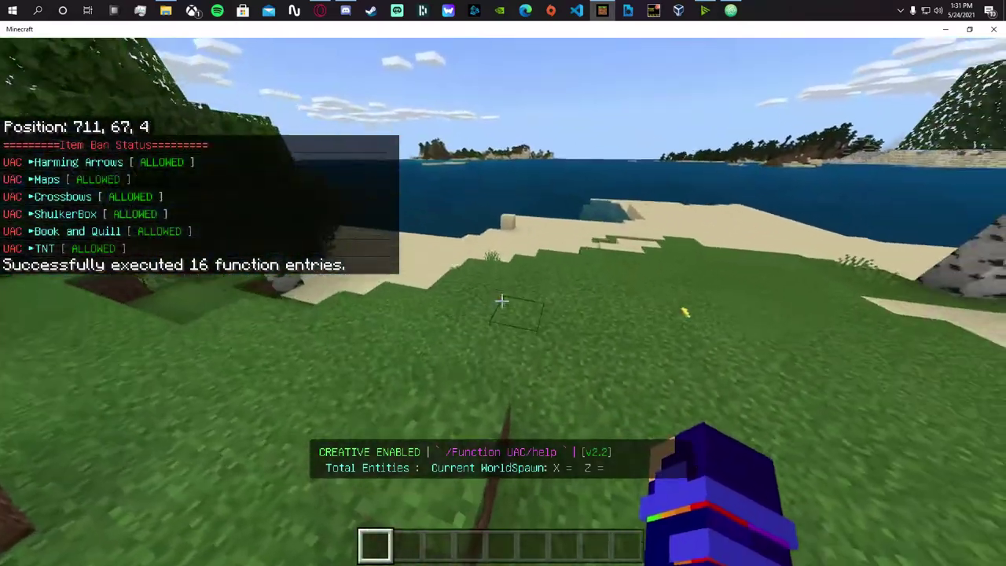
key("e")
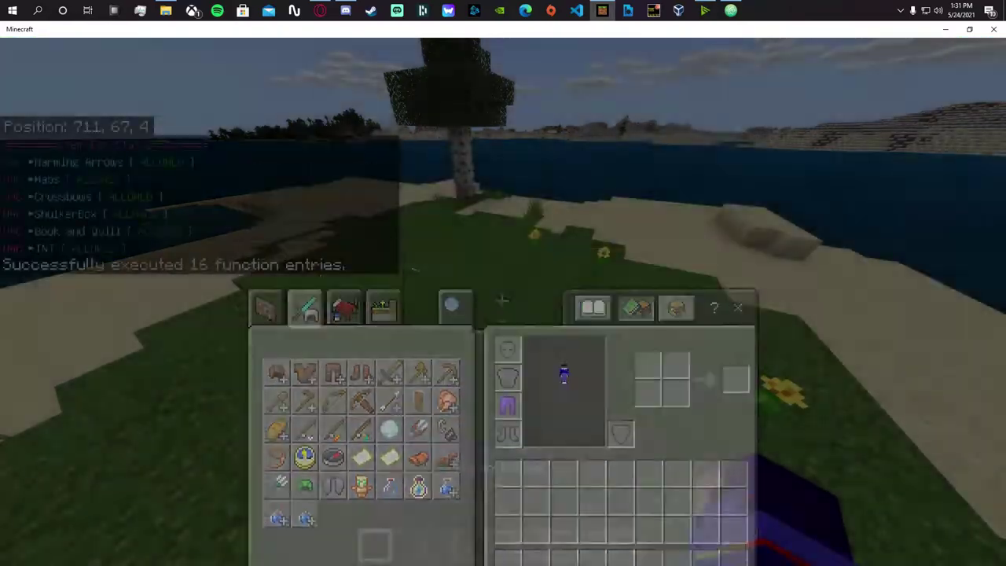
key("e")
key("e")
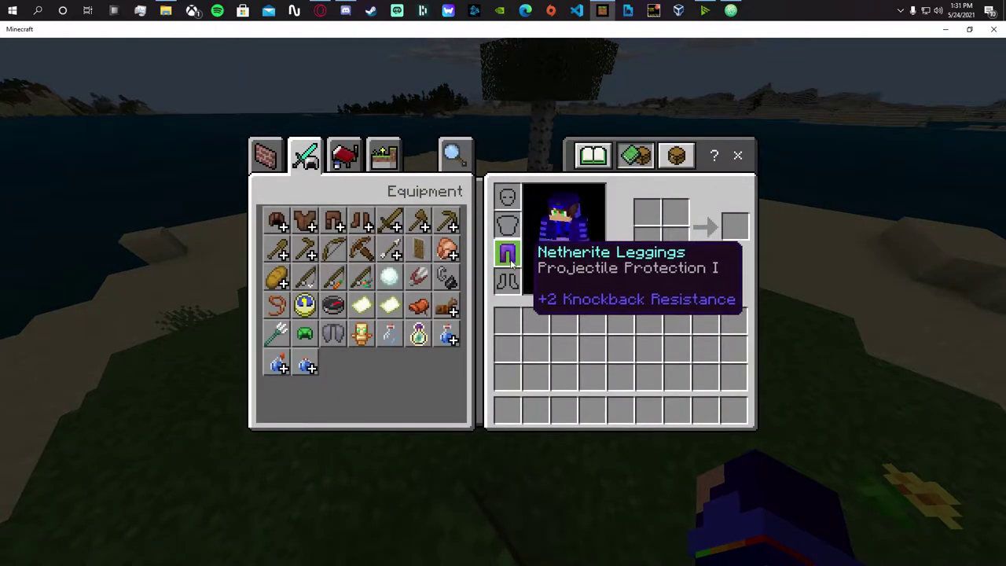
key("e")
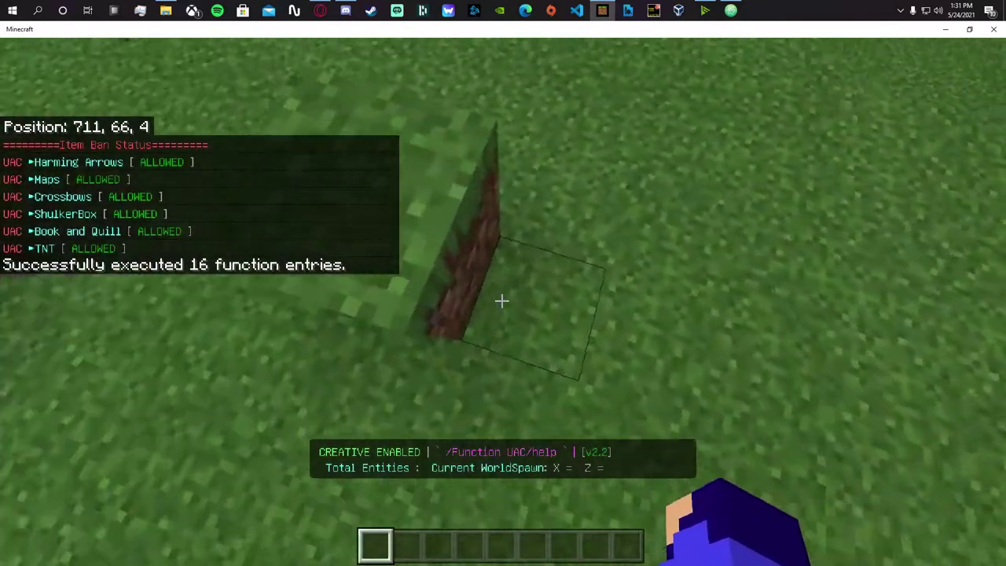
key("w")
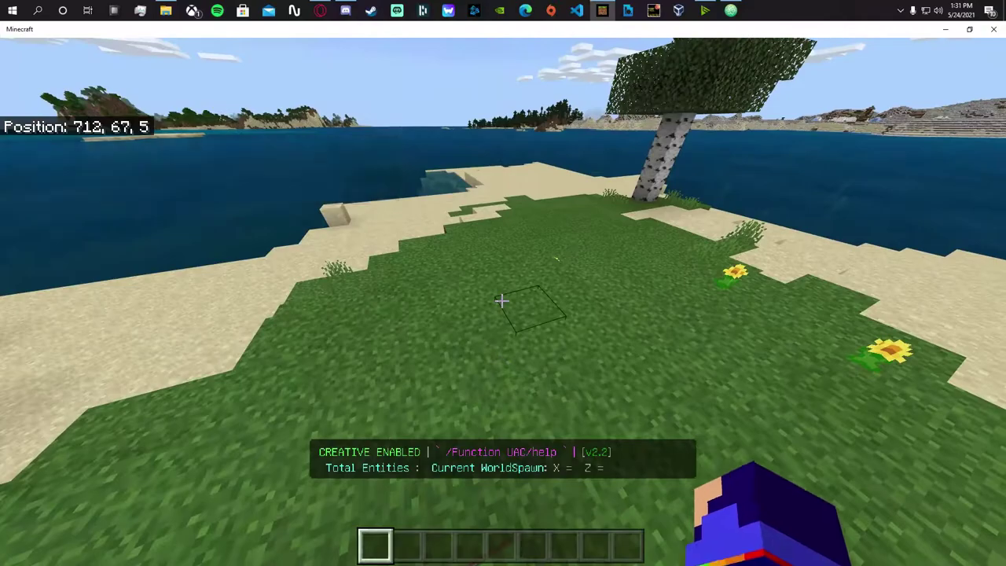
Switch to Discord and open the Unity Anti Cheat server.
key("e")
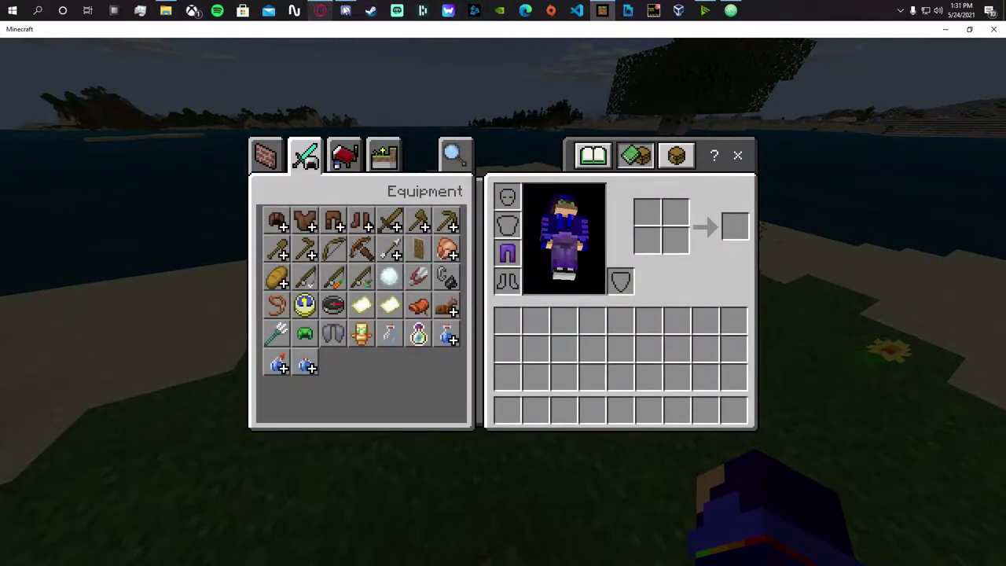
left_click(346, 11)
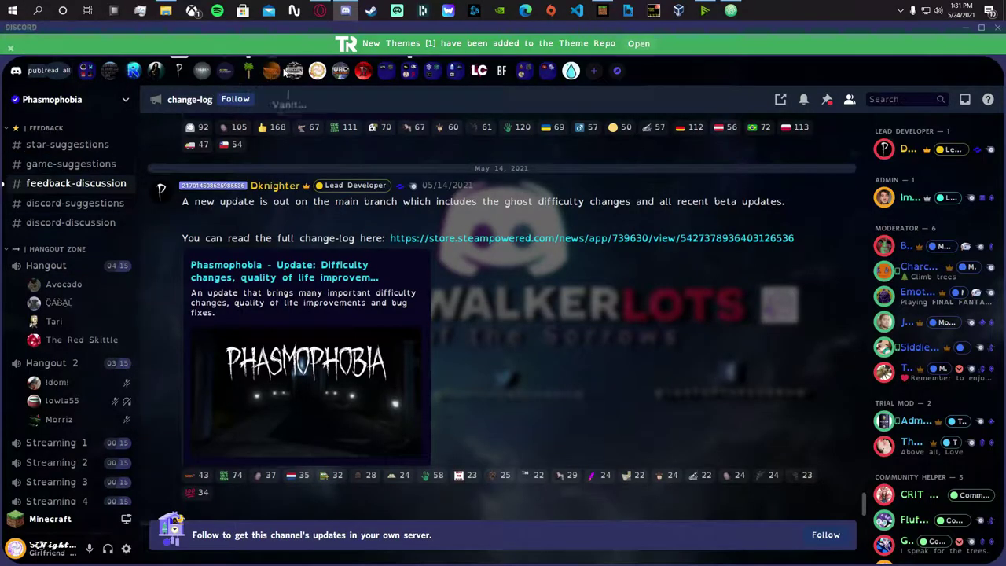
left_click(340, 71)
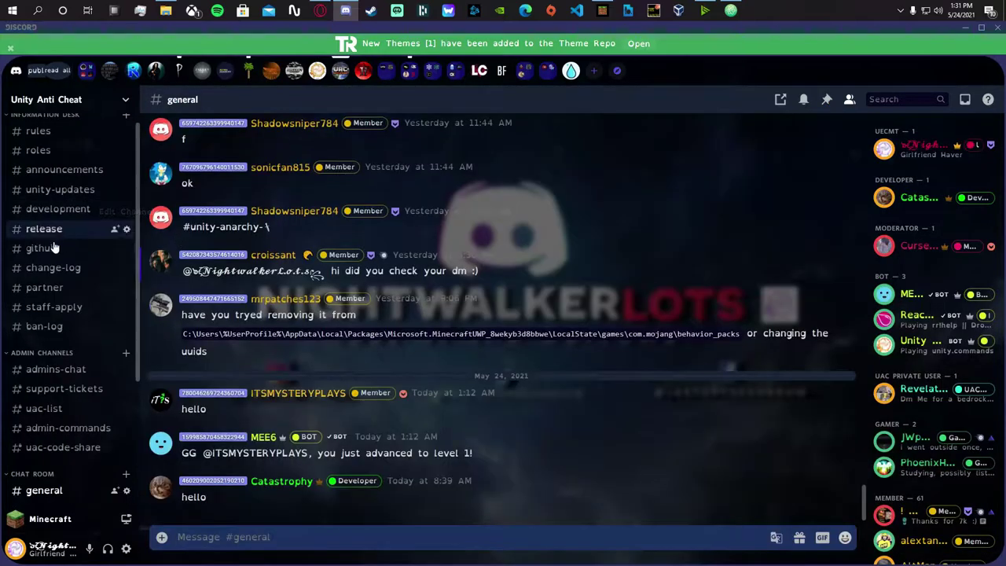
Look through the server's suggestions, bug-report and general channels, and return to the information channels.
scroll(73, 330, "down", 3)
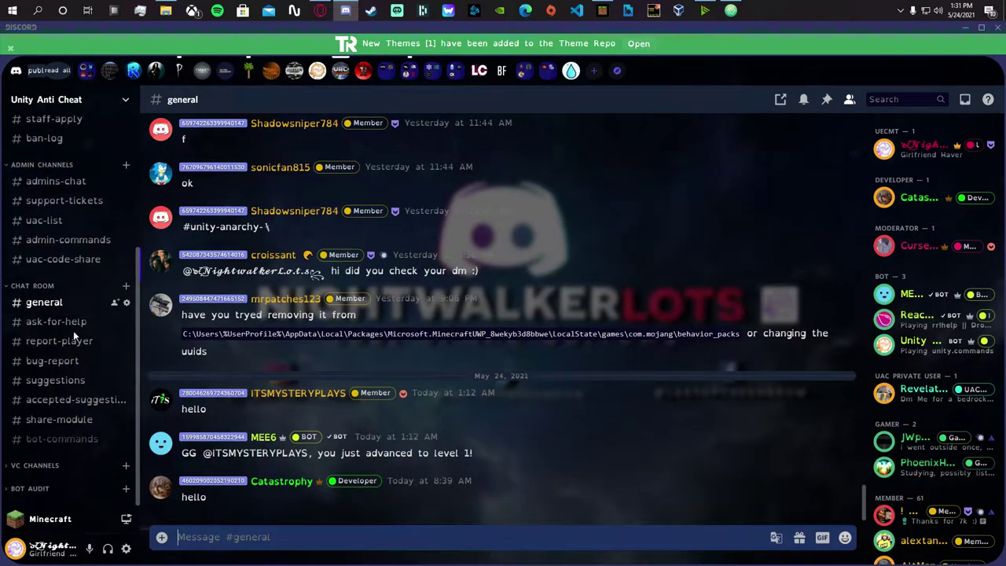
left_click(81, 380)
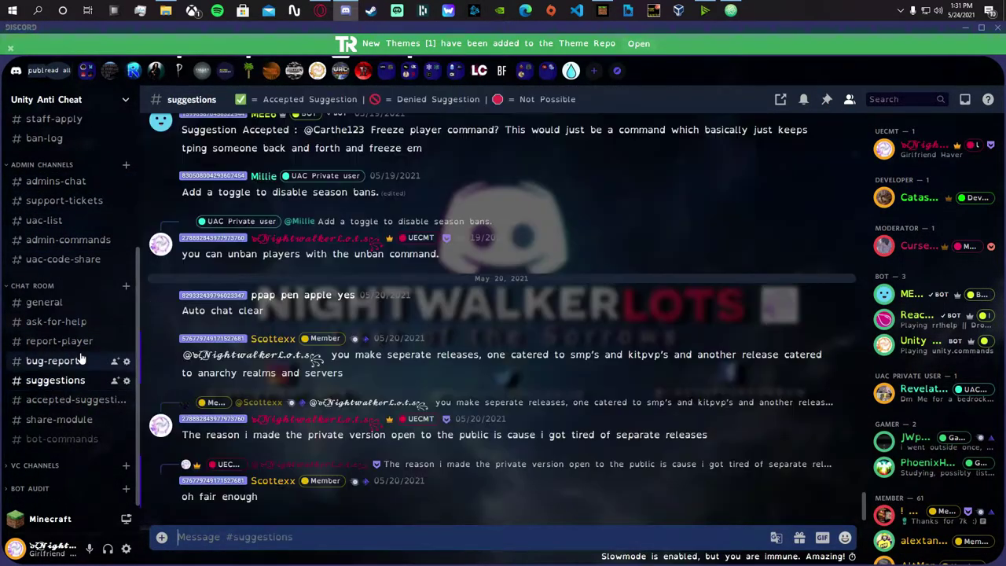
left_click(78, 359)
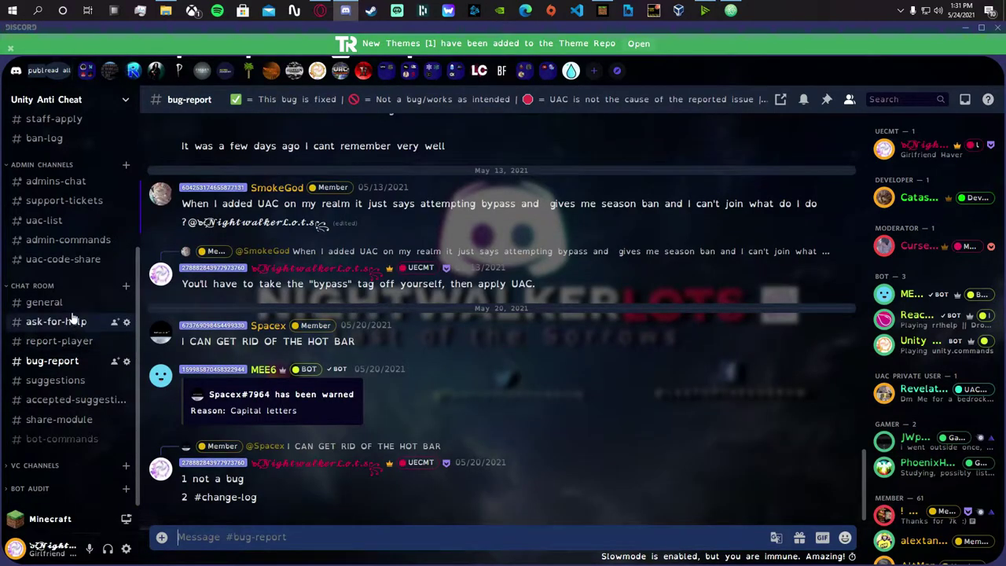
left_click(72, 306)
scroll(74, 318, "up", 3)
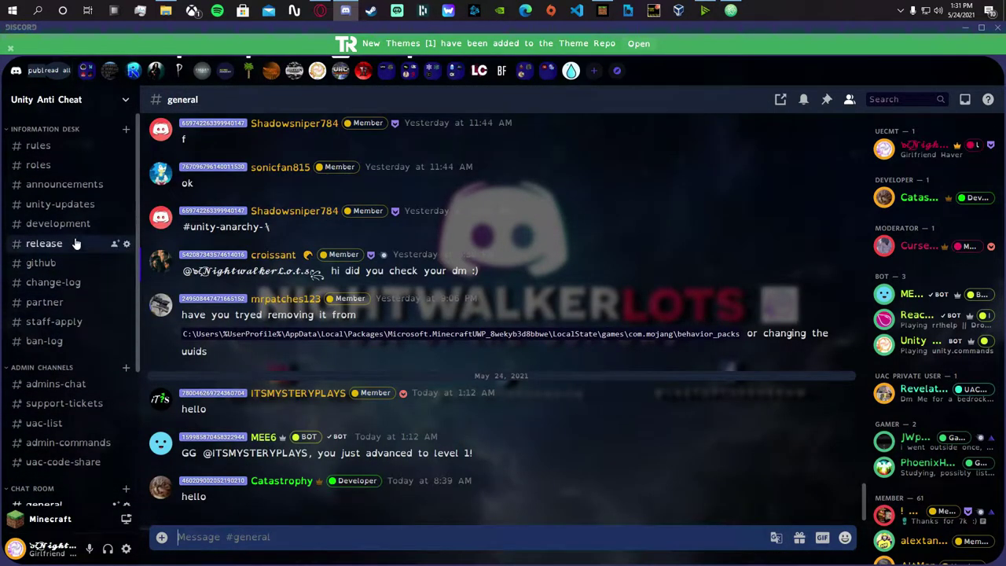
Open the change-log channel, and look through the development channel's posts about upcoming 2.2 features.
left_click(75, 283)
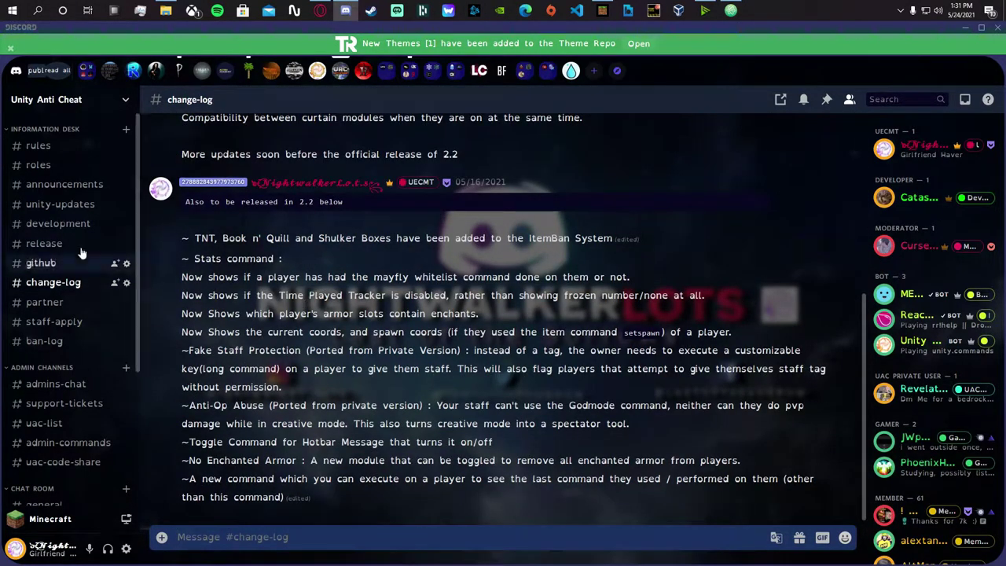
left_click(36, 225)
scroll(482, 413, "up", 8)
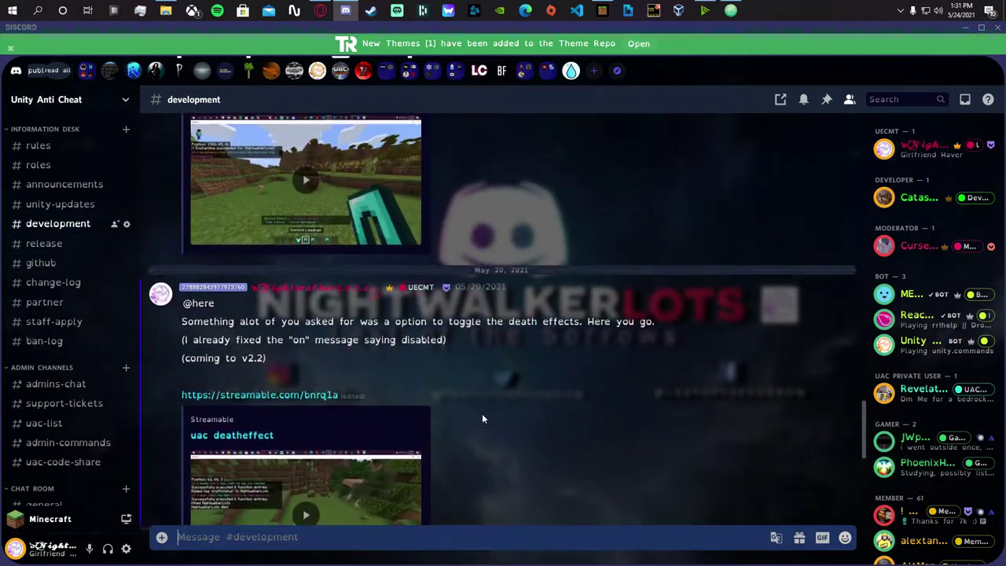
scroll(481, 413, "up", 2)
scroll(481, 413, "down", 6)
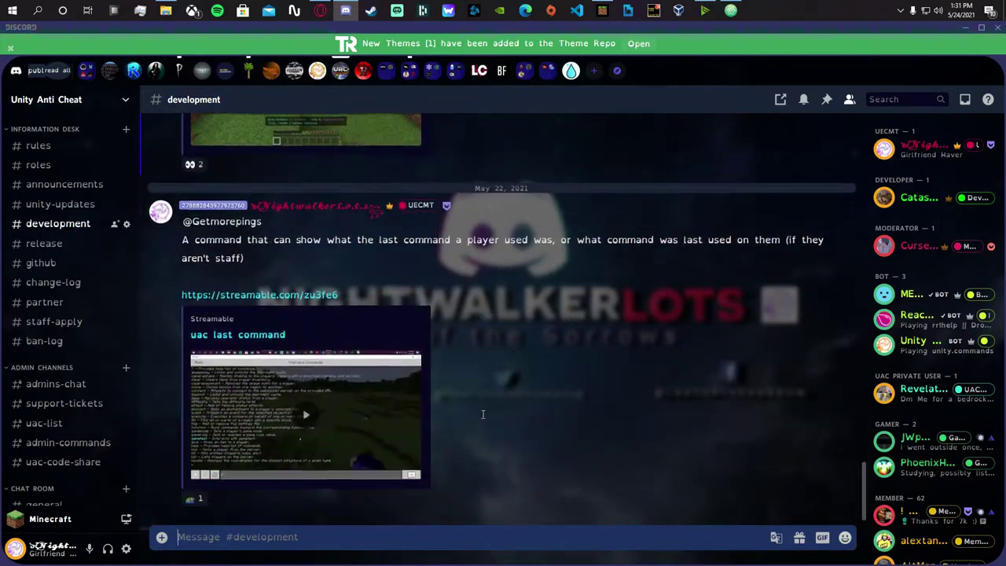
scroll(482, 413, "up", 6)
scroll(482, 413, "down", 3)
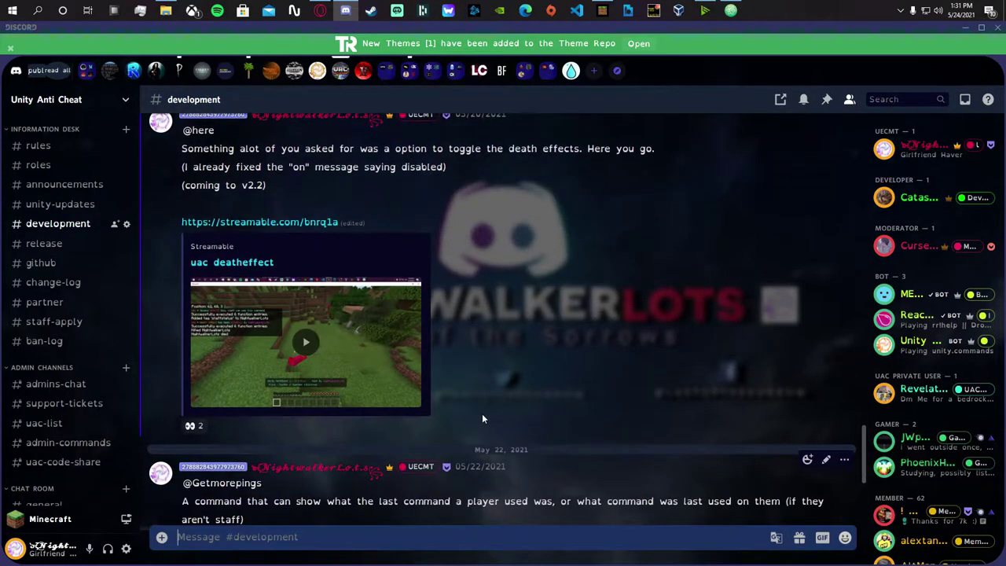
scroll(543, 376, "down", 3)
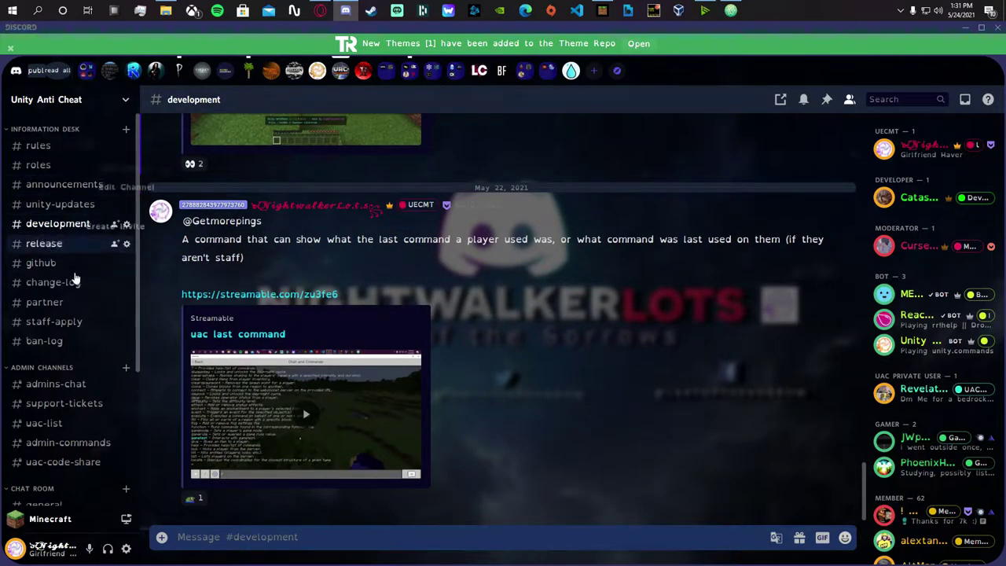
scroll(48, 223, "down", 3)
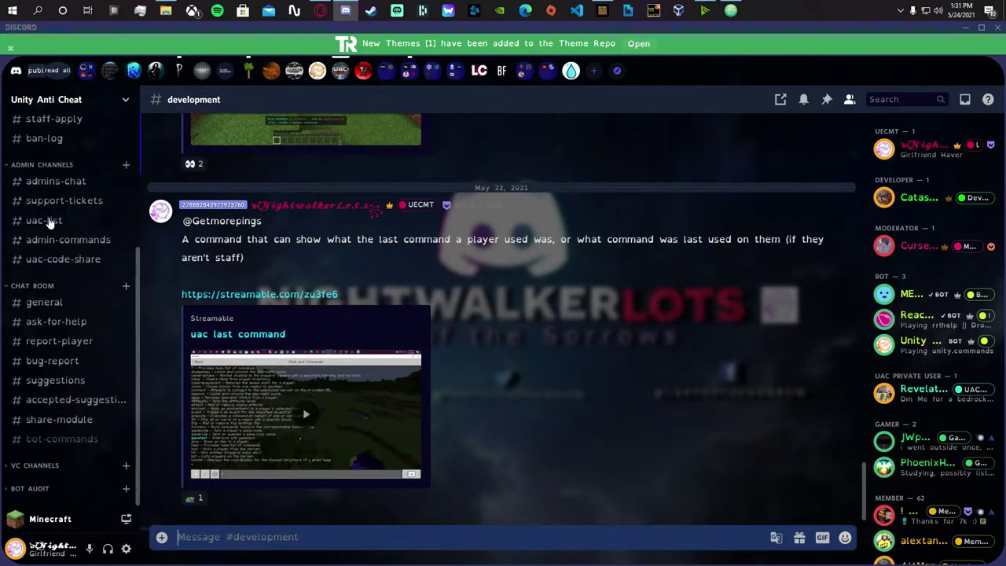
Switch to Minecraft and bring up the player inventory again.
left_click(602, 11)
key("e")
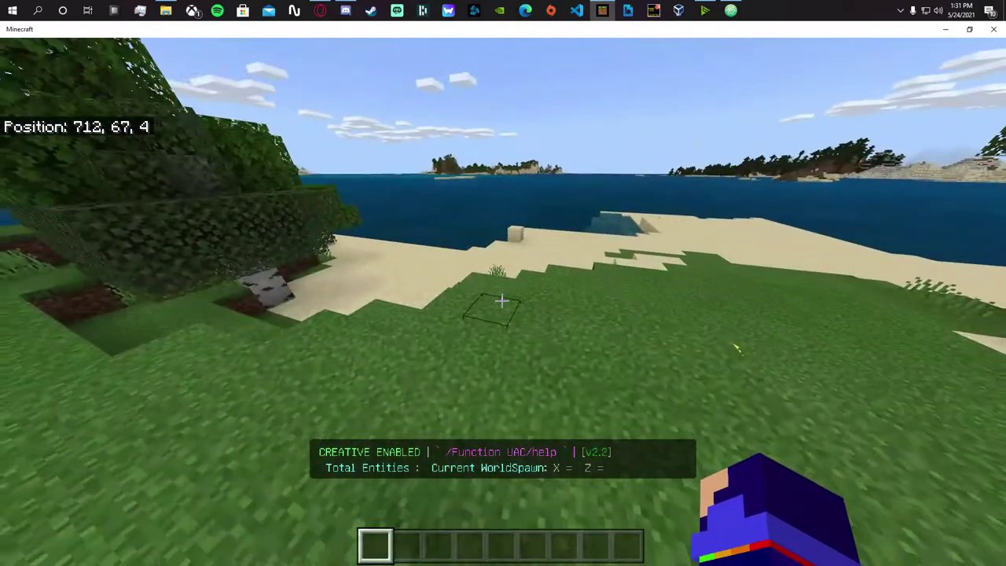
key("e")
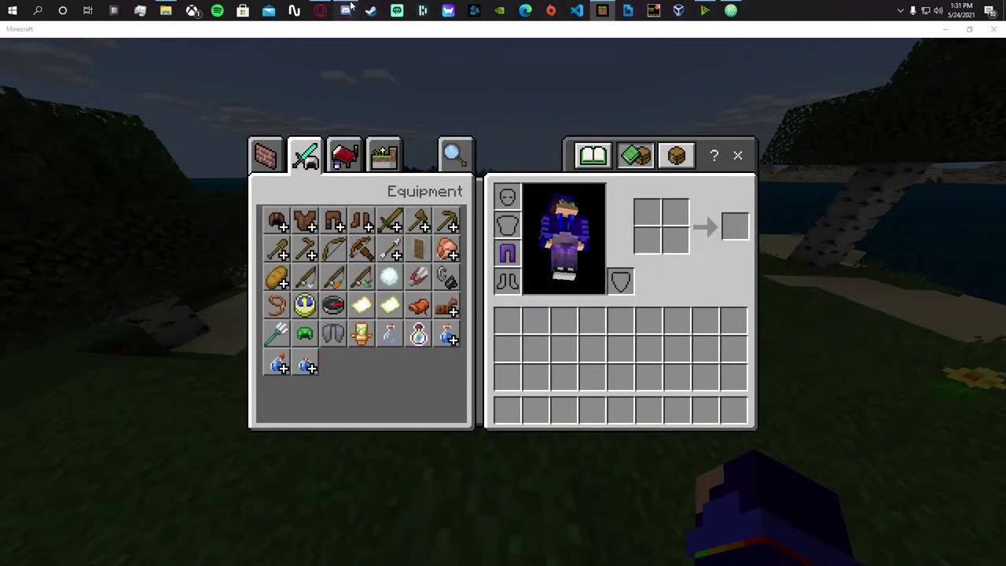
Switch to Discord, review the UAC-Public commit posts in the github channel, and return to the general channel.
left_click(346, 10)
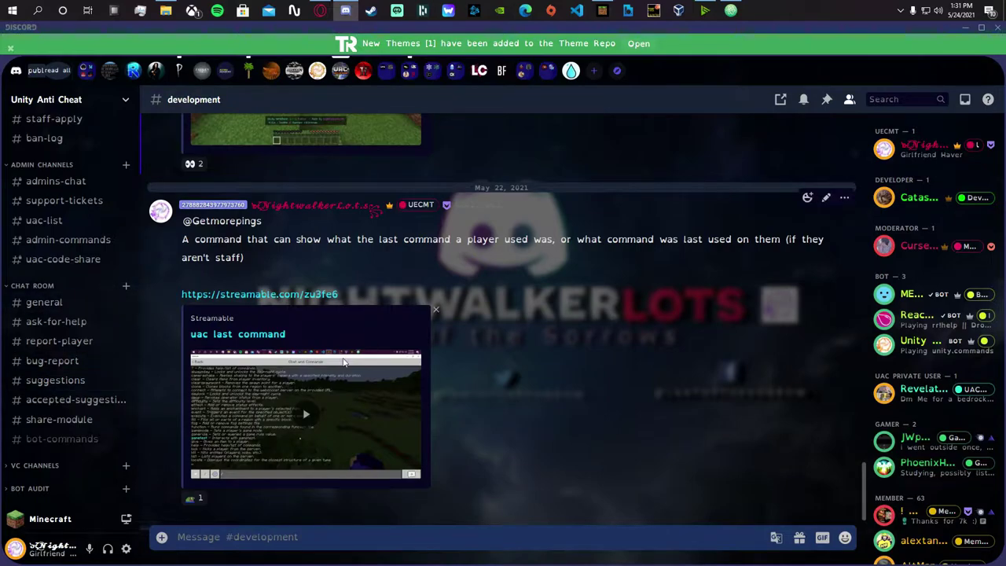
scroll(60, 349, "up", 4)
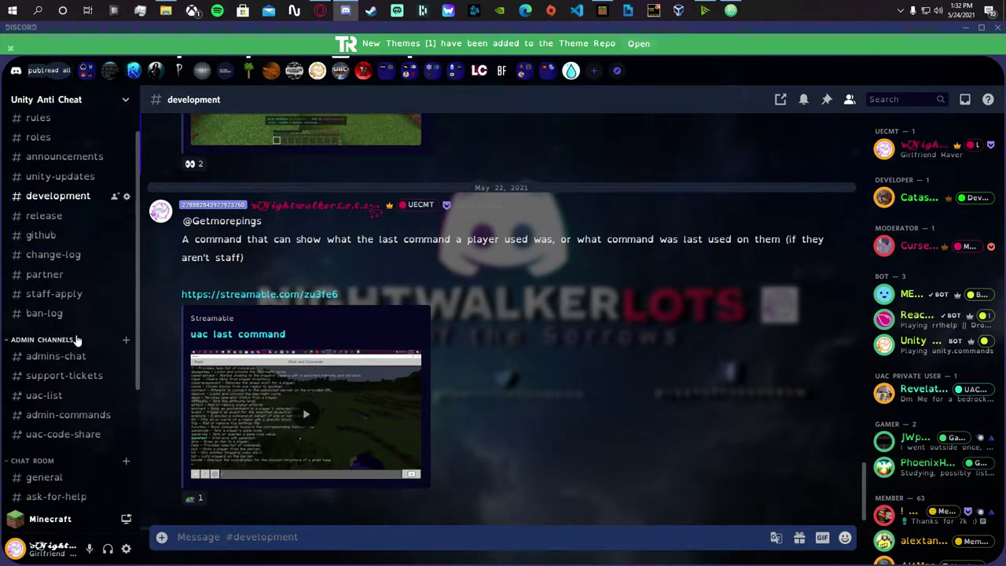
scroll(59, 356, "up", 1)
left_click(47, 264)
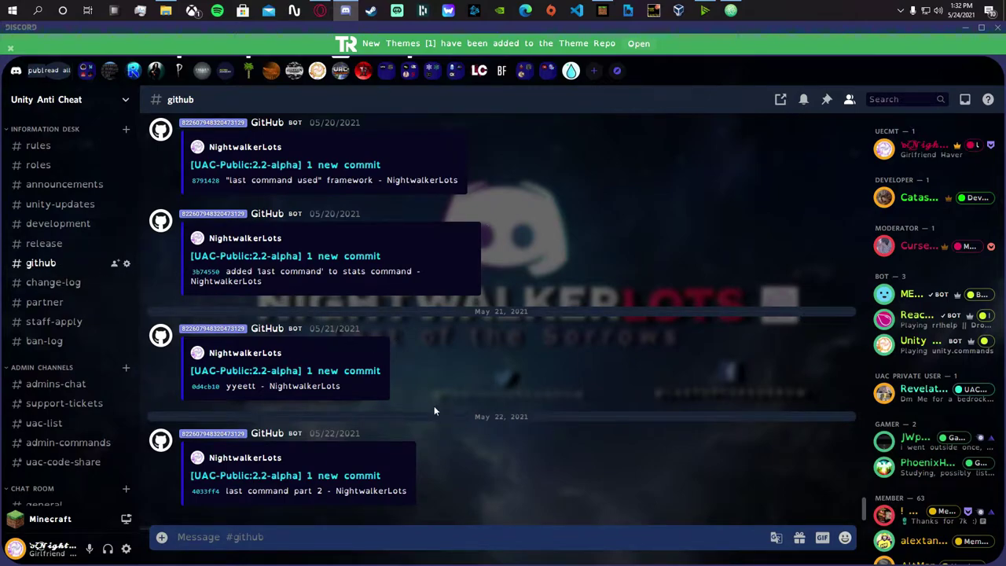
scroll(382, 411, "up", 5)
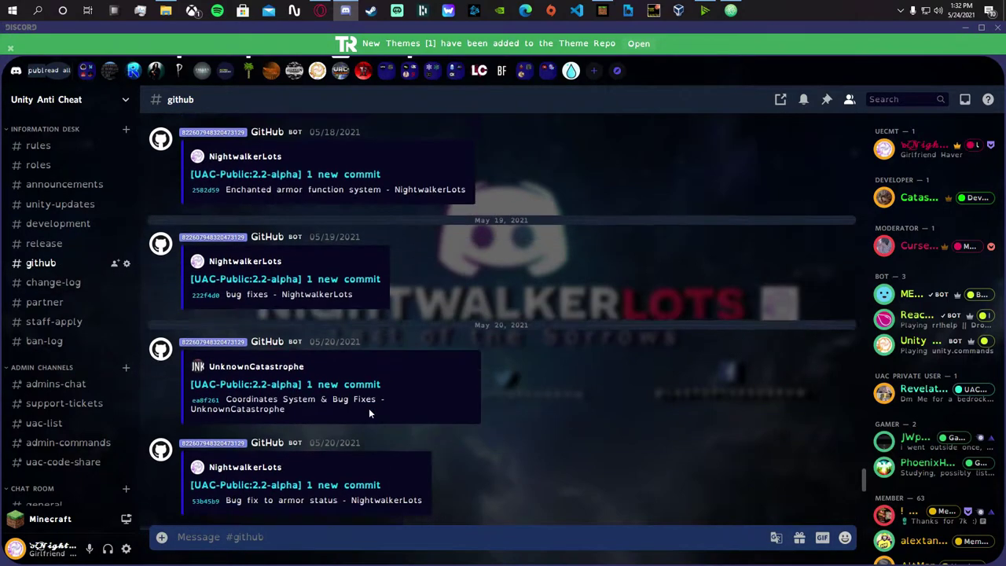
scroll(368, 408, "down", 5)
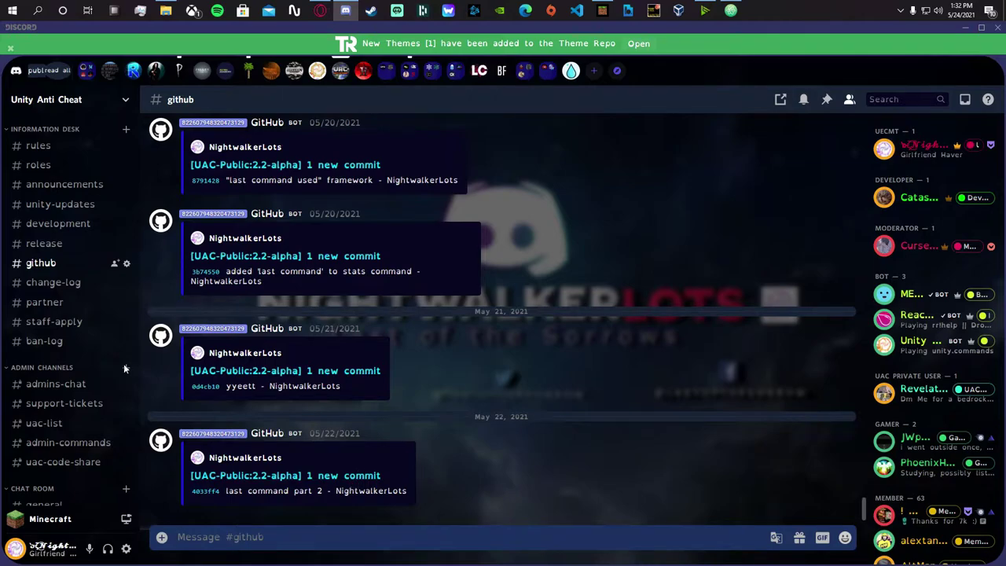
scroll(124, 368, "down", 3)
left_click(44, 331)
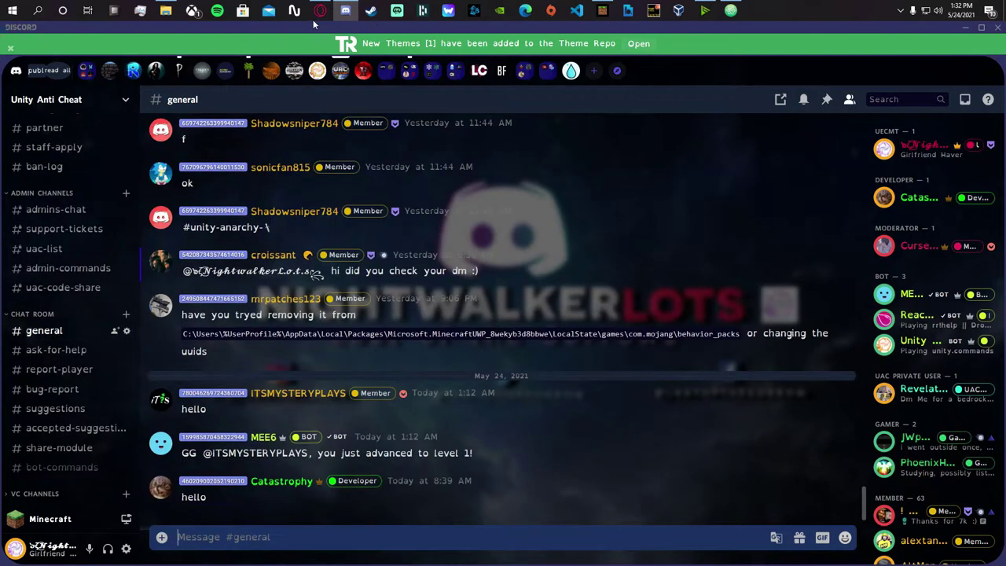
Switch to Minecraft, close the inventory, walk forward, and change to the front-facing third-person view of the character.
left_click(601, 10)
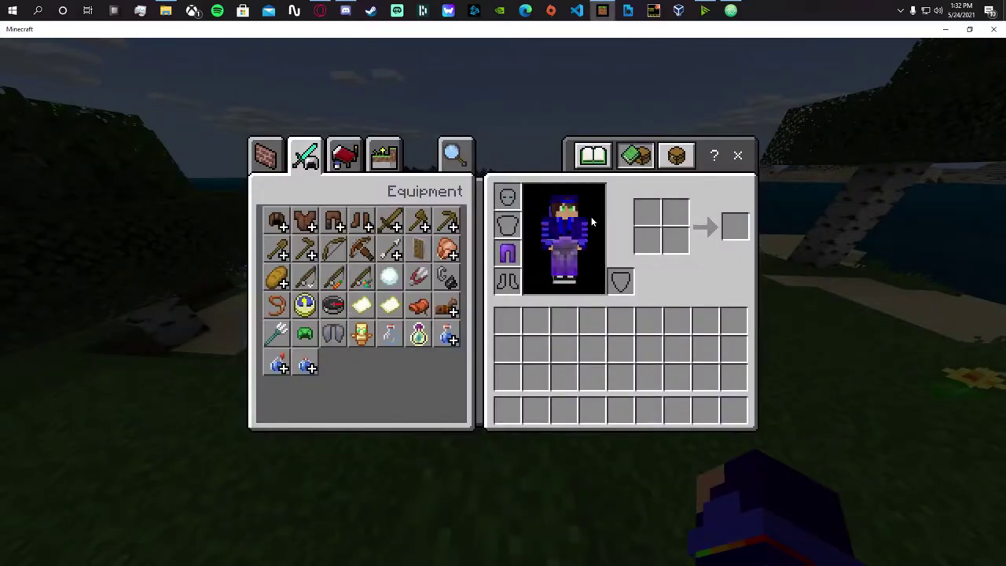
key("Escape")
key("w")
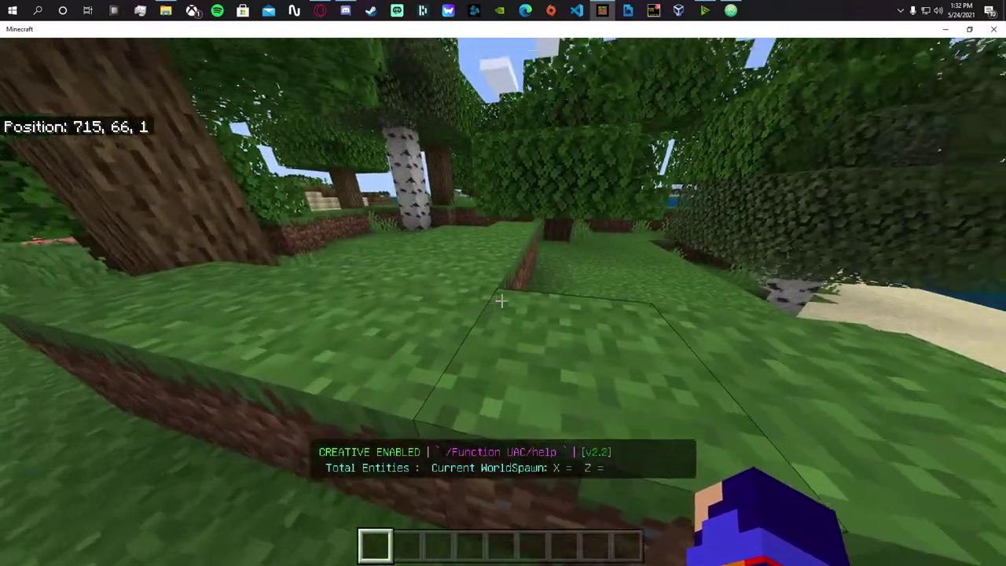
key("t")
key("Escape")
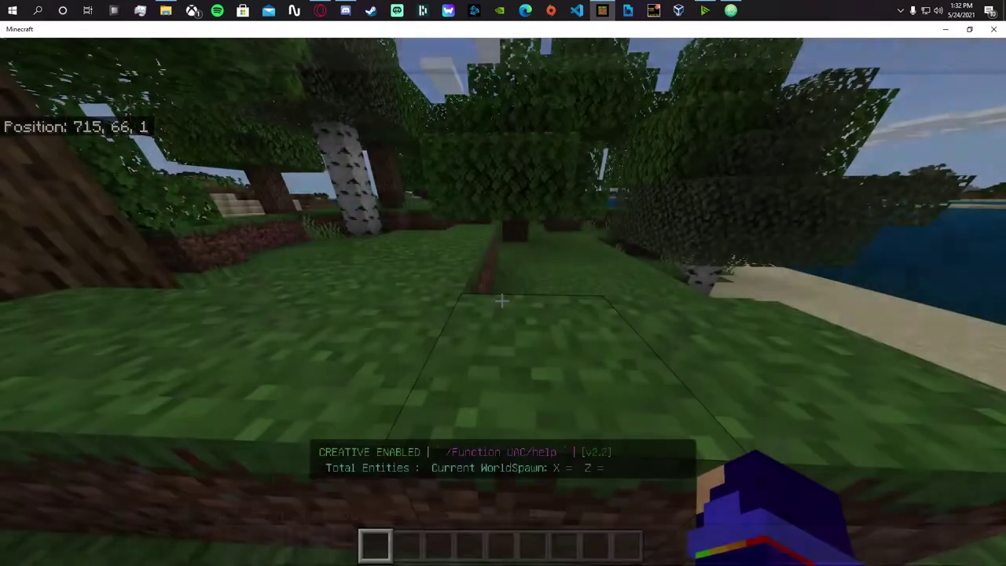
key("F5")
key("F5")
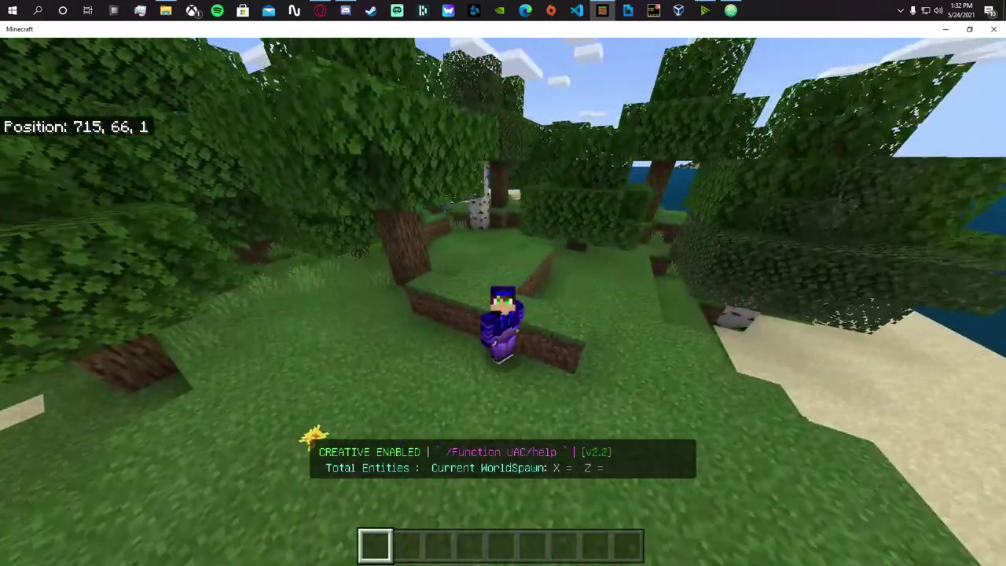